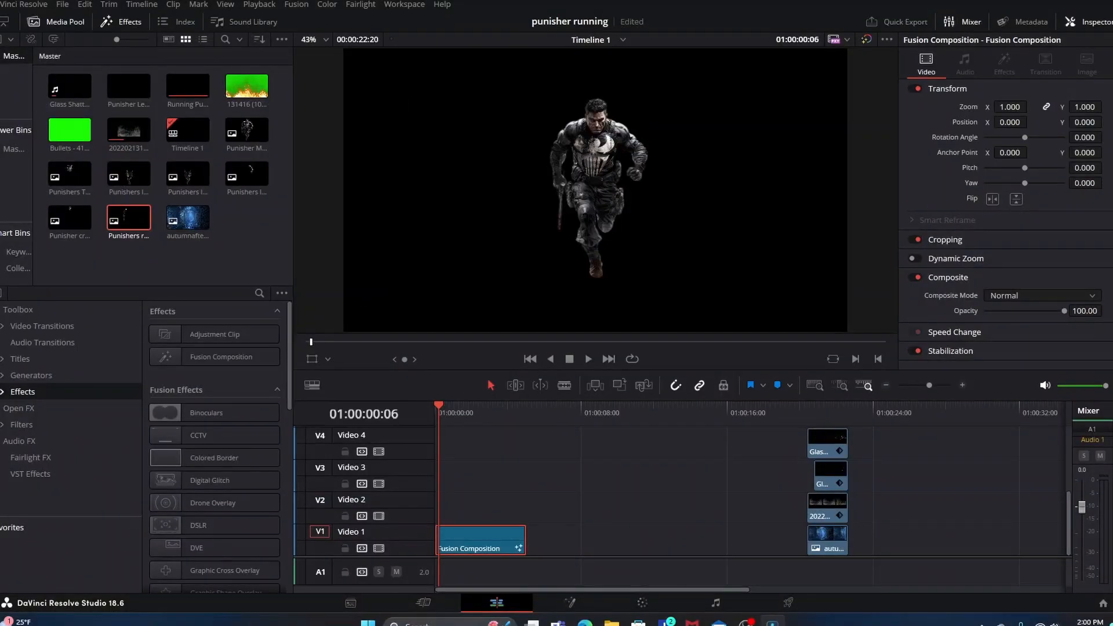
- Check the start and end of the Fusion Composition clip on Video 1 and open it on the Fusion page
click(436, 411)
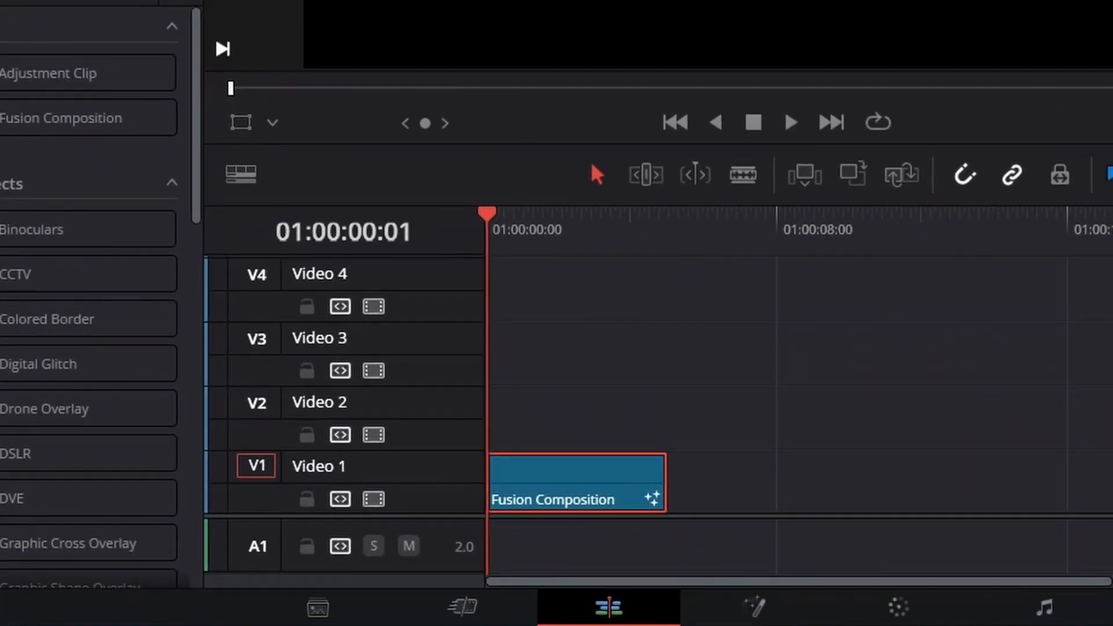
key(Down)
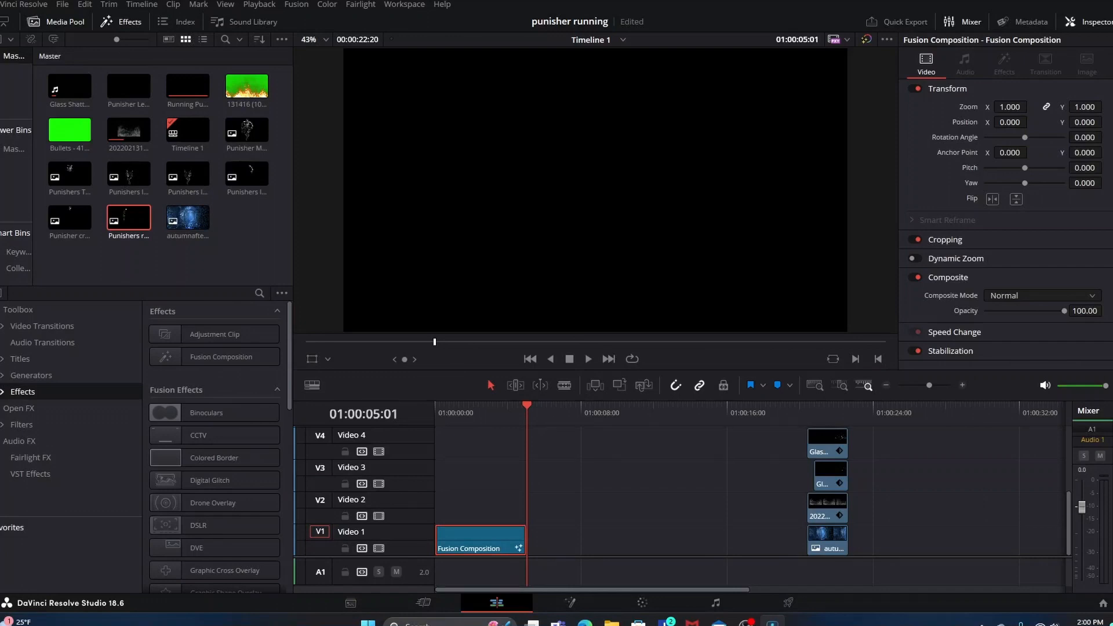
key(Up)
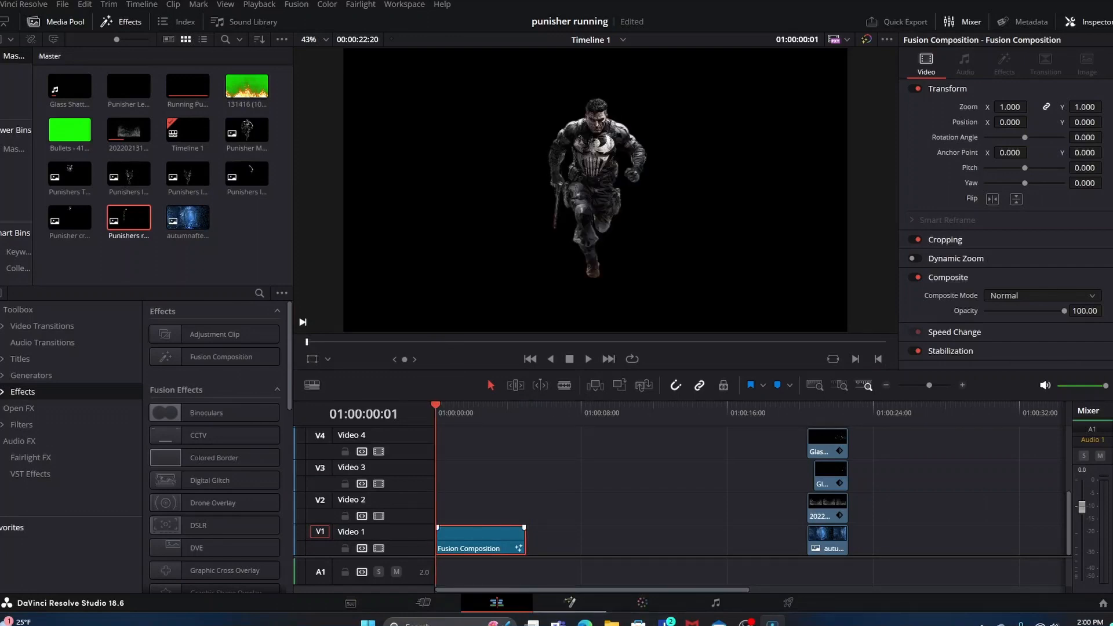
click(570, 603)
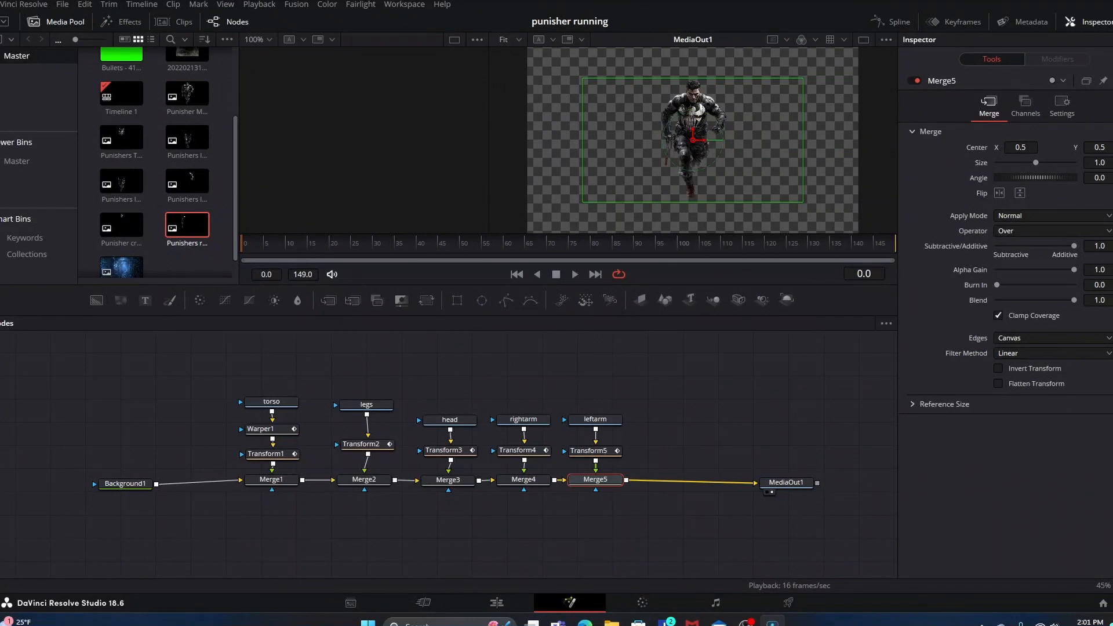
- Enlarge the viewer area and set the MediaOut1 viewer's zoom to 50%
drag(568, 316, 569, 444)
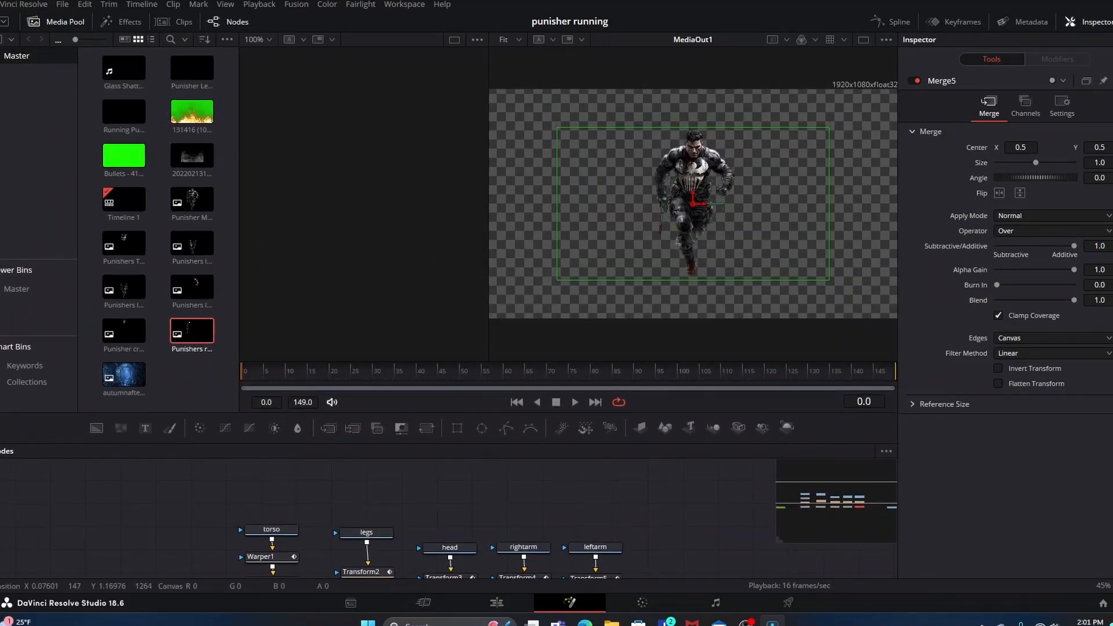
click(519, 40)
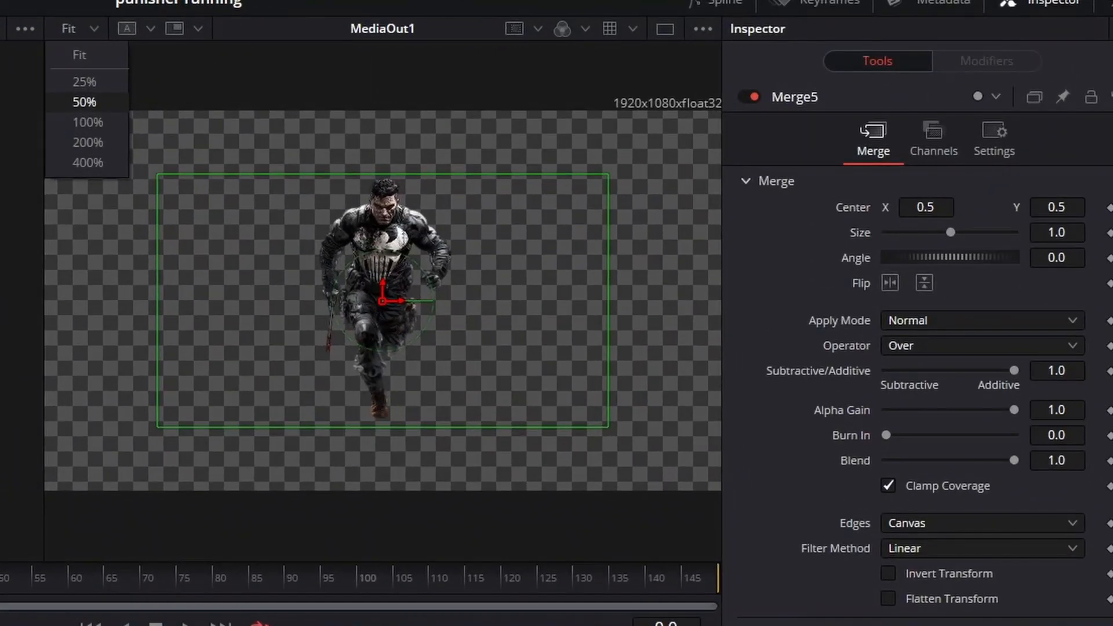
click(87, 122)
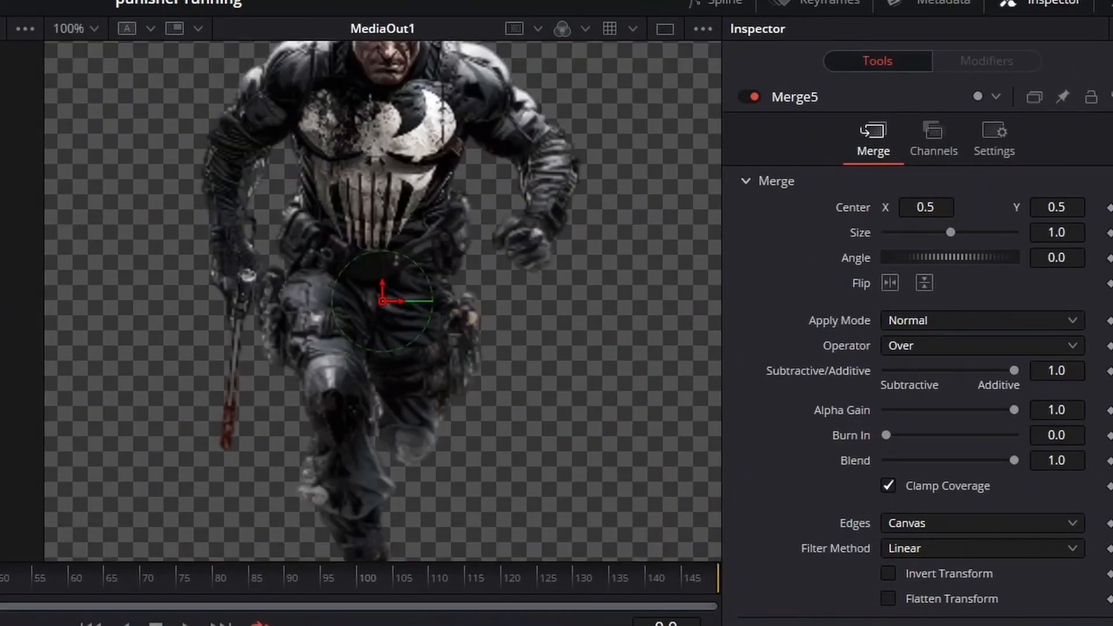
scroll(382, 302, up, 2)
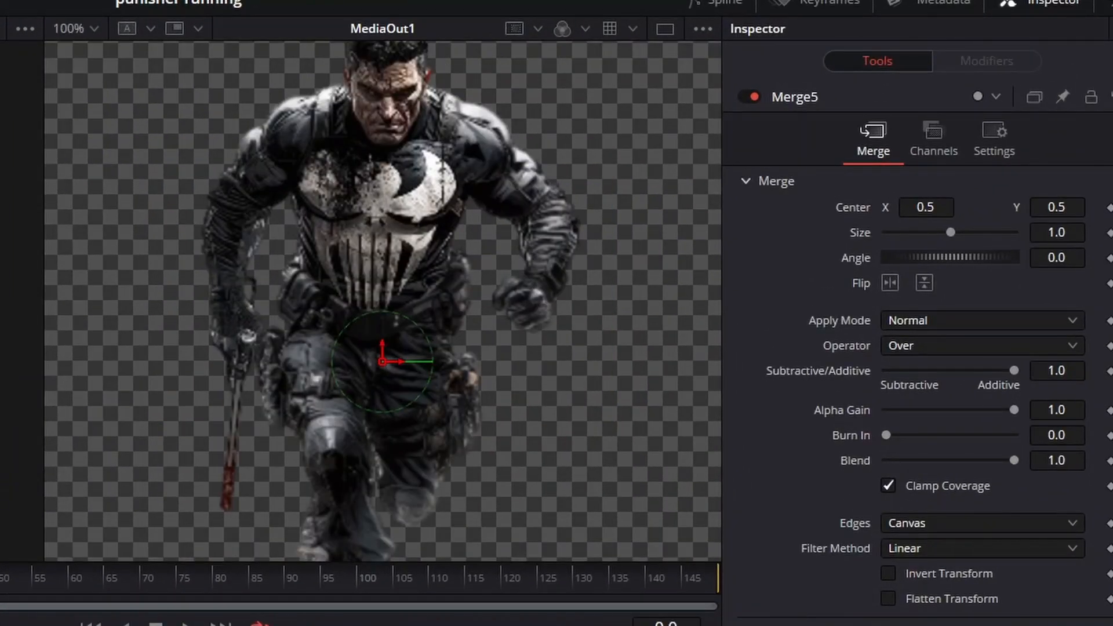
click(93, 28)
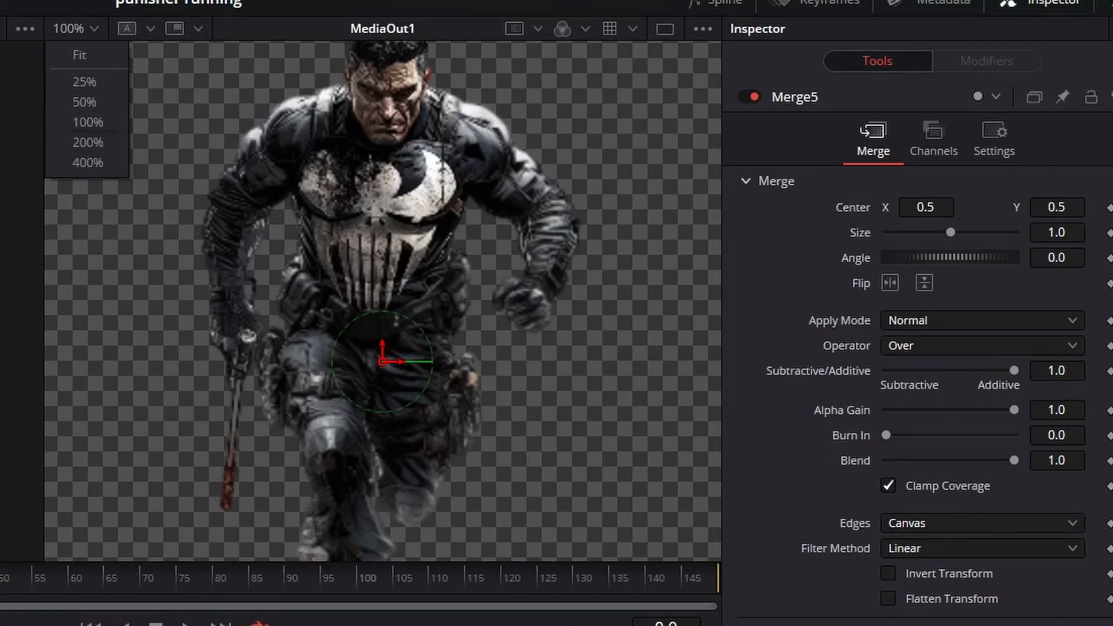
key(Return)
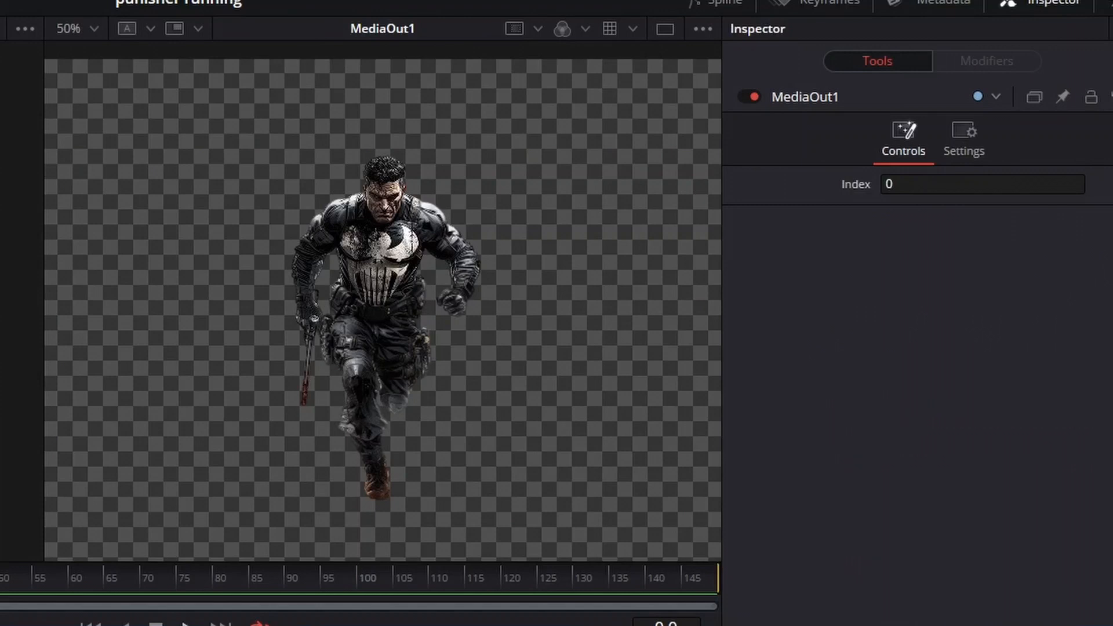
- Play the composition to review the running animation in the MediaOut1 viewer
key(space)
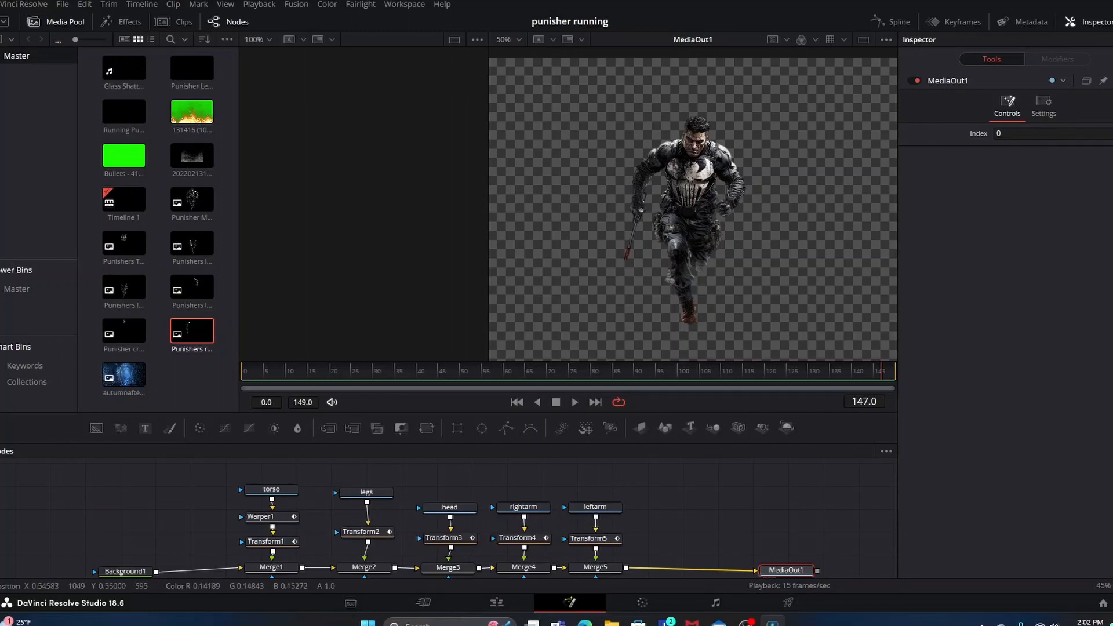
scroll(693, 204, down, 1)
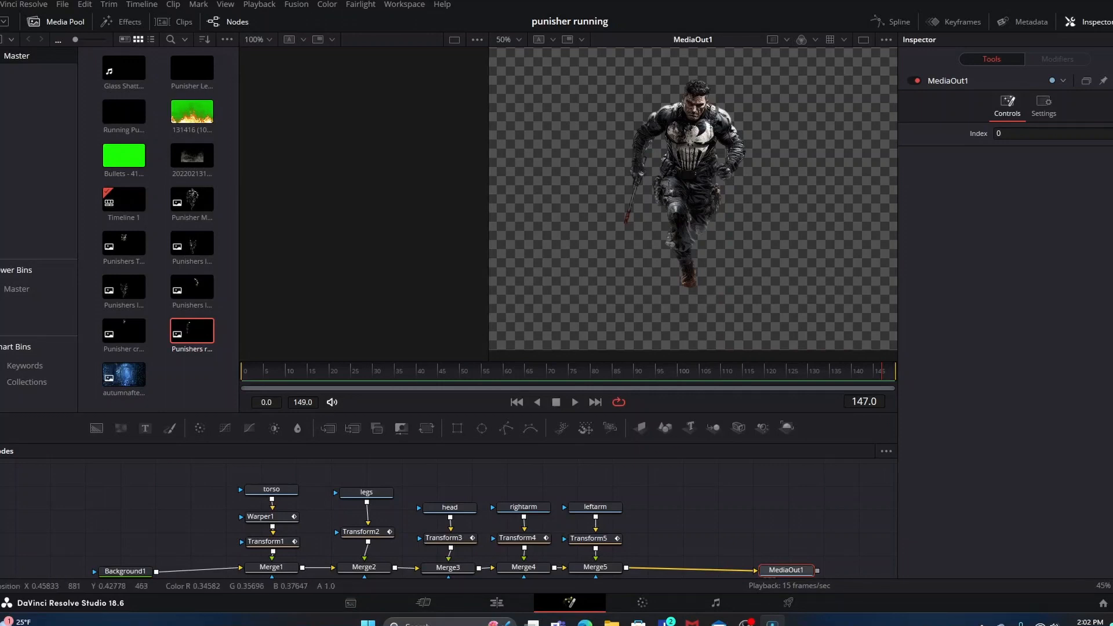
scroll(669, 210, down, 1)
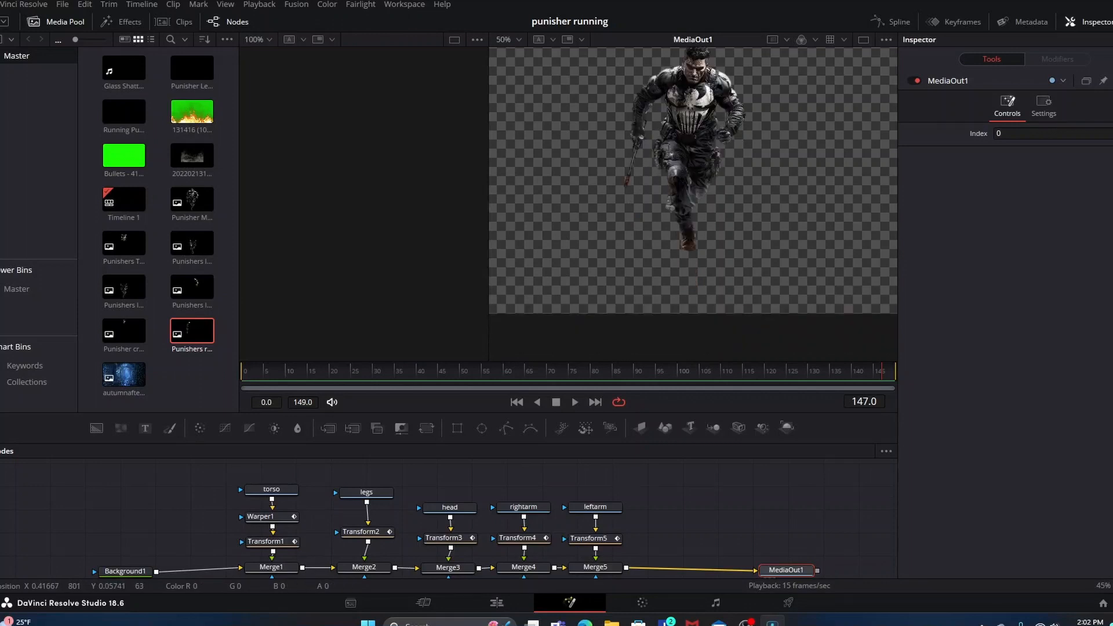
scroll(669, 209, up, 1)
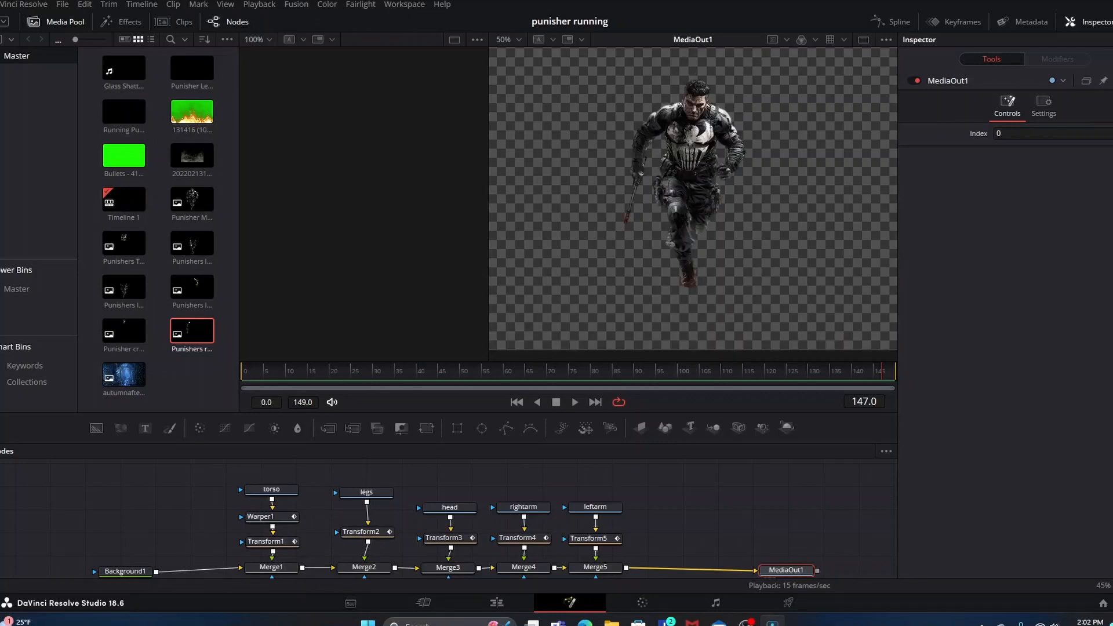
scroll(449, 518, down, 1)
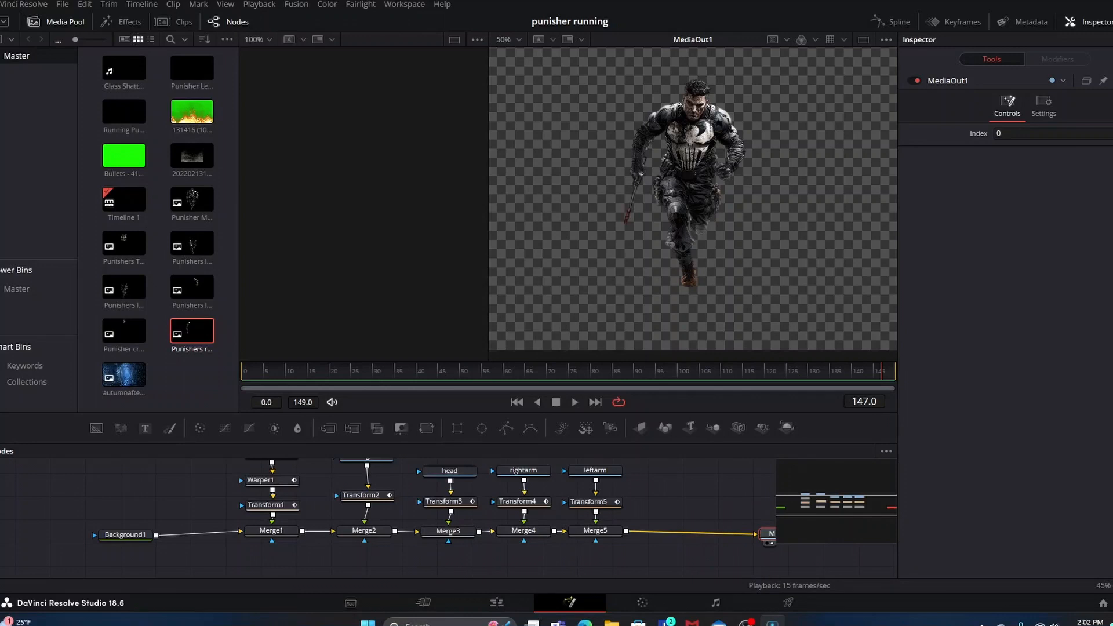
- Enlarge the node area and reposition the MediaOut1 node after Merge5 at the end of the chain
drag(449, 412, 449, 282)
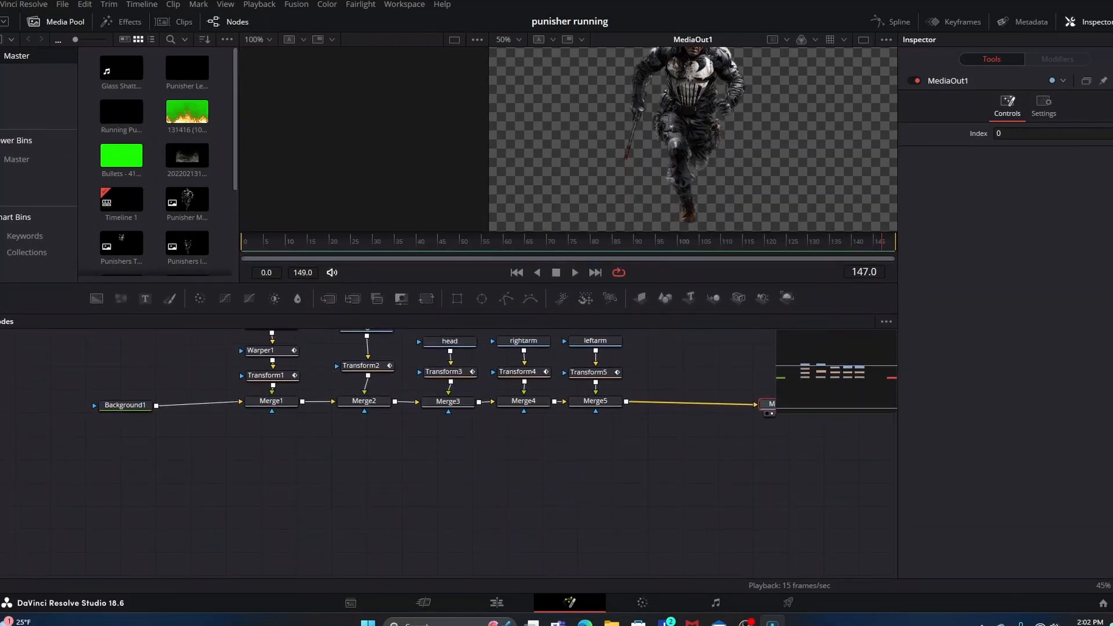
scroll(448, 406, up, 2)
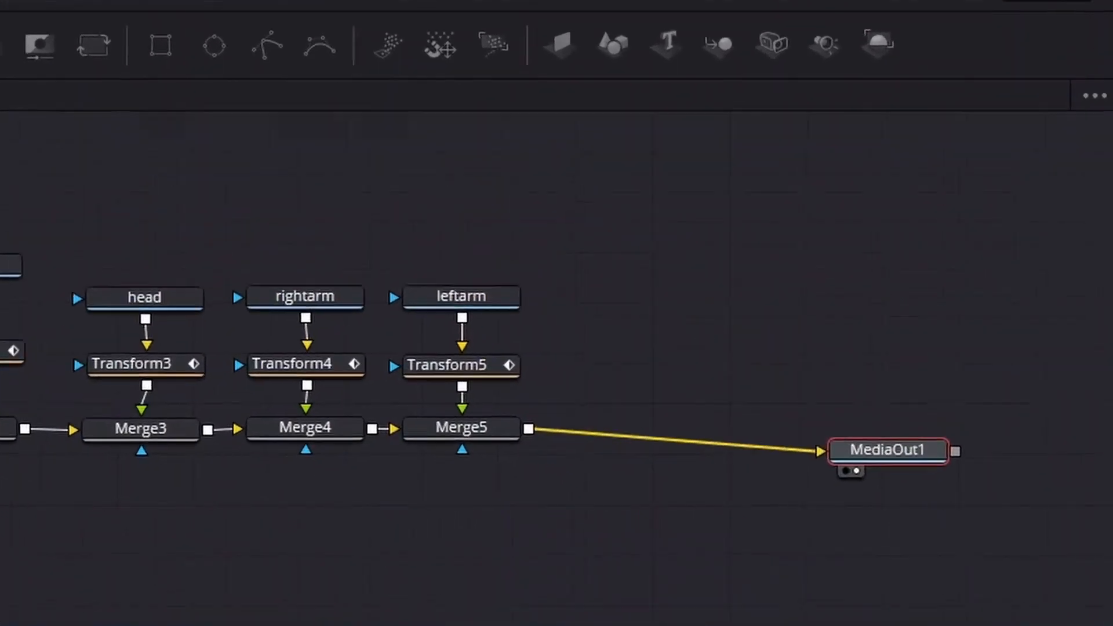
drag(888, 450, 908, 423)
drag(799, 473, 791, 477)
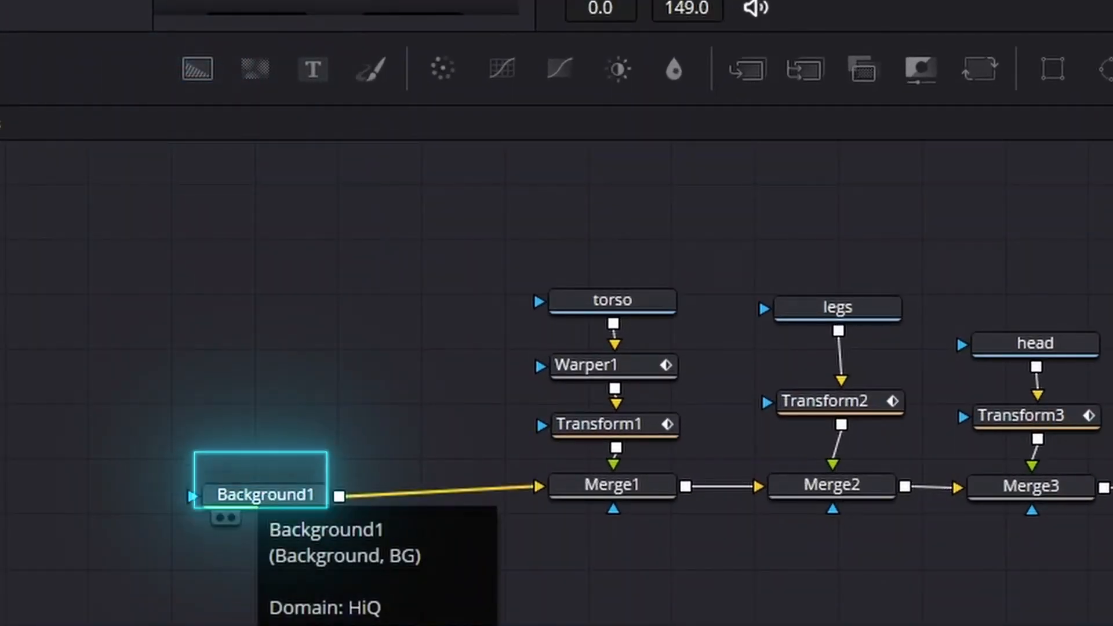
- Try raising the alpha of the Background1 node and return it to 0.0
click(265, 495)
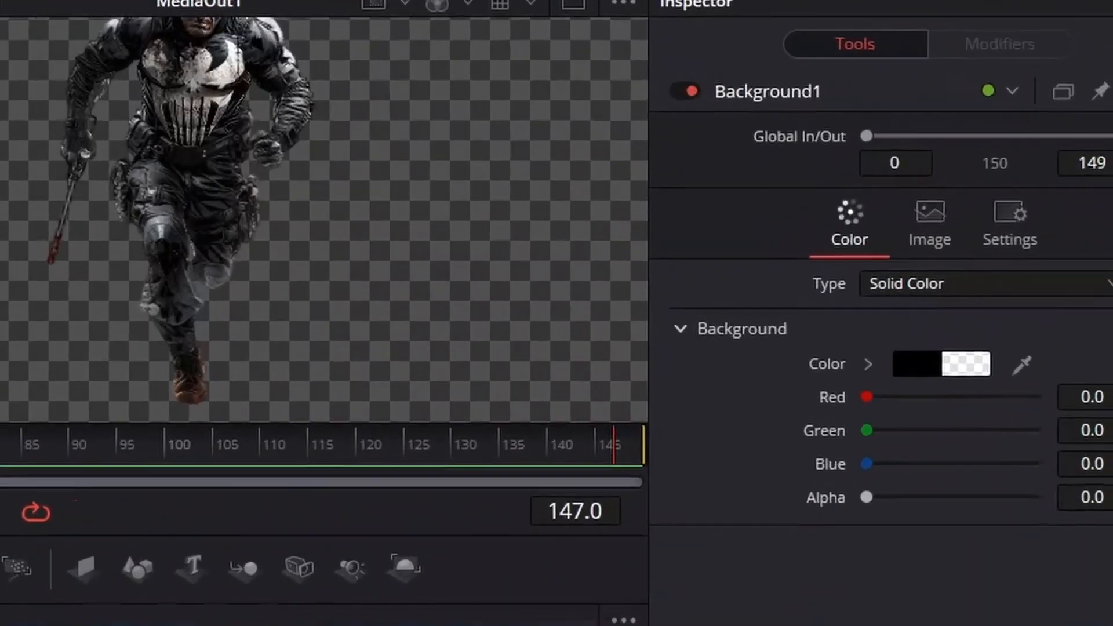
drag(997, 265, 1024, 265)
drag(922, 509, 860, 509)
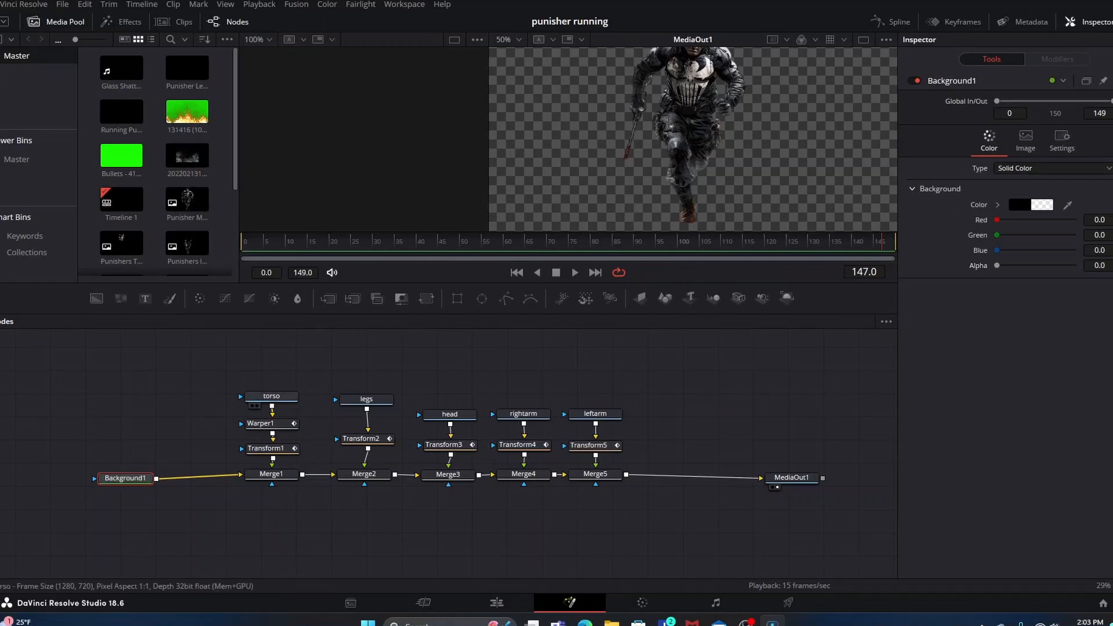
- Load the torso and legs nodes one after the other into the empty viewer to see each cutout
click(271, 396)
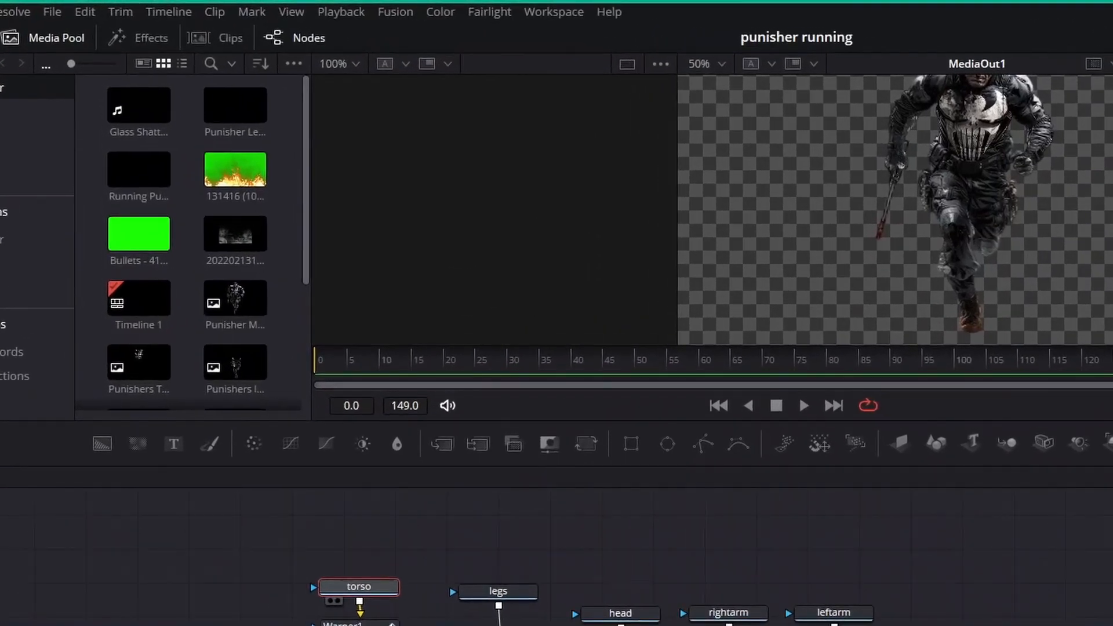
key(1)
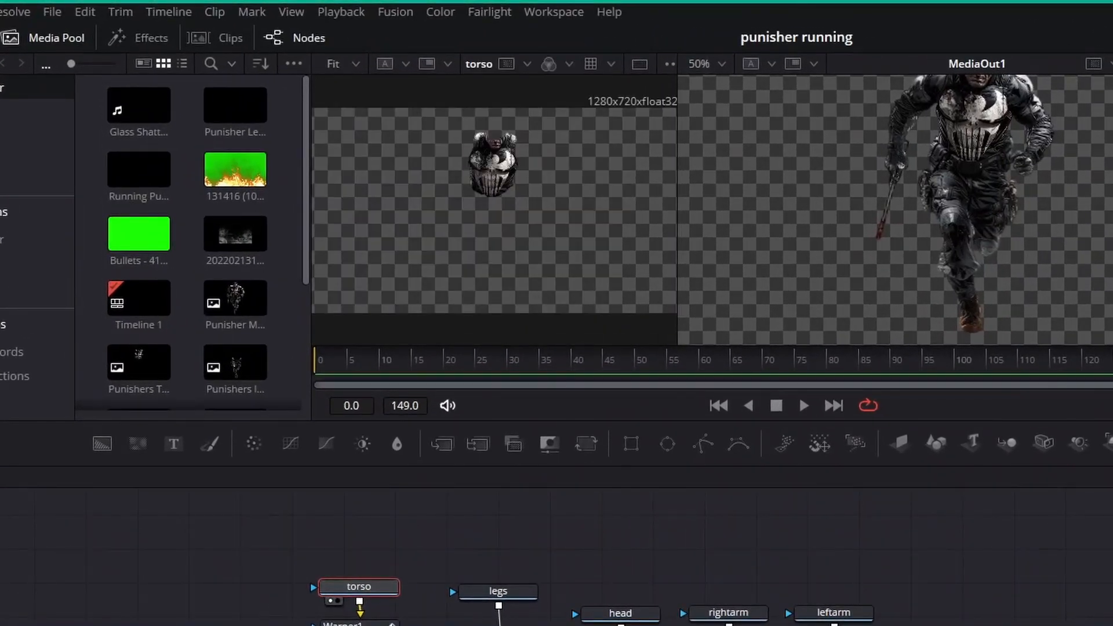
drag(556, 421, 557, 522)
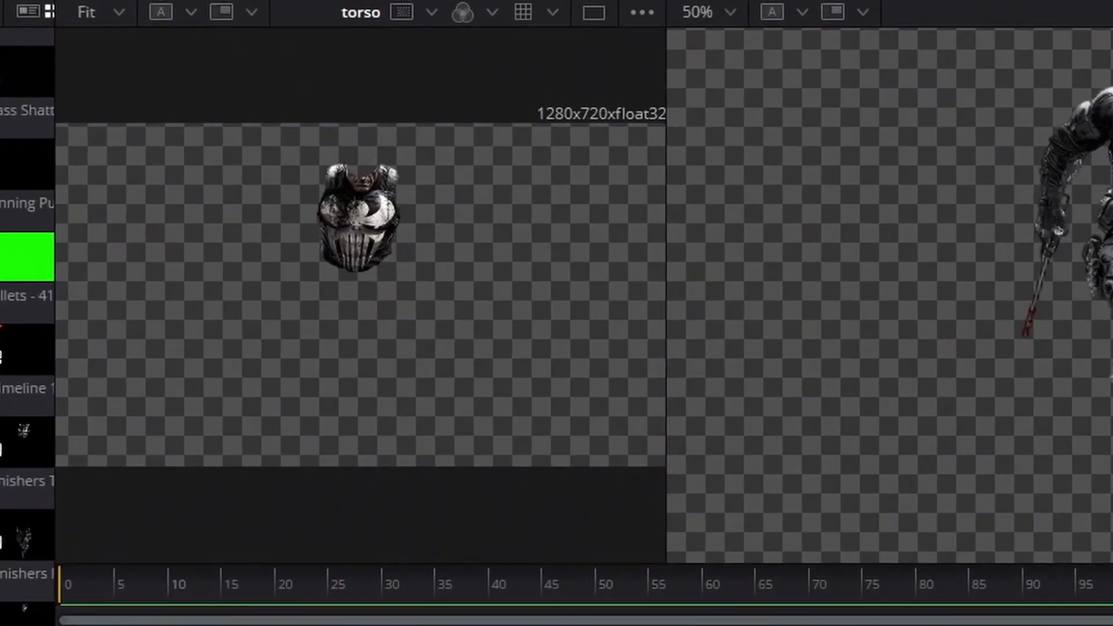
key(1)
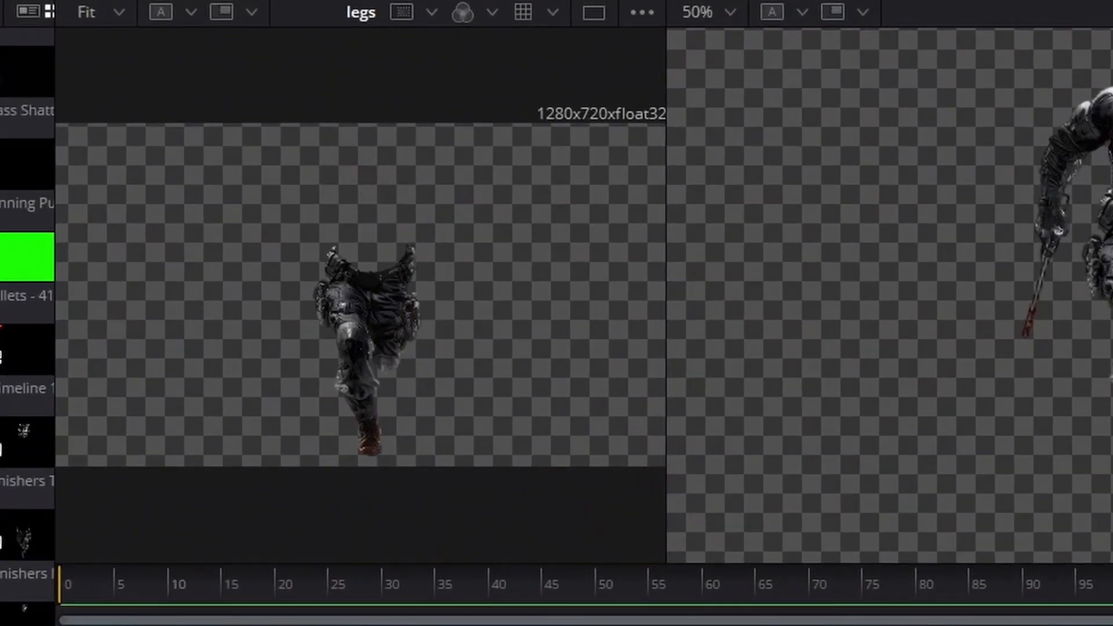
- View the head, rightarm and leftarm nodes one after the other beside the MediaOut1 output
click(450, 486)
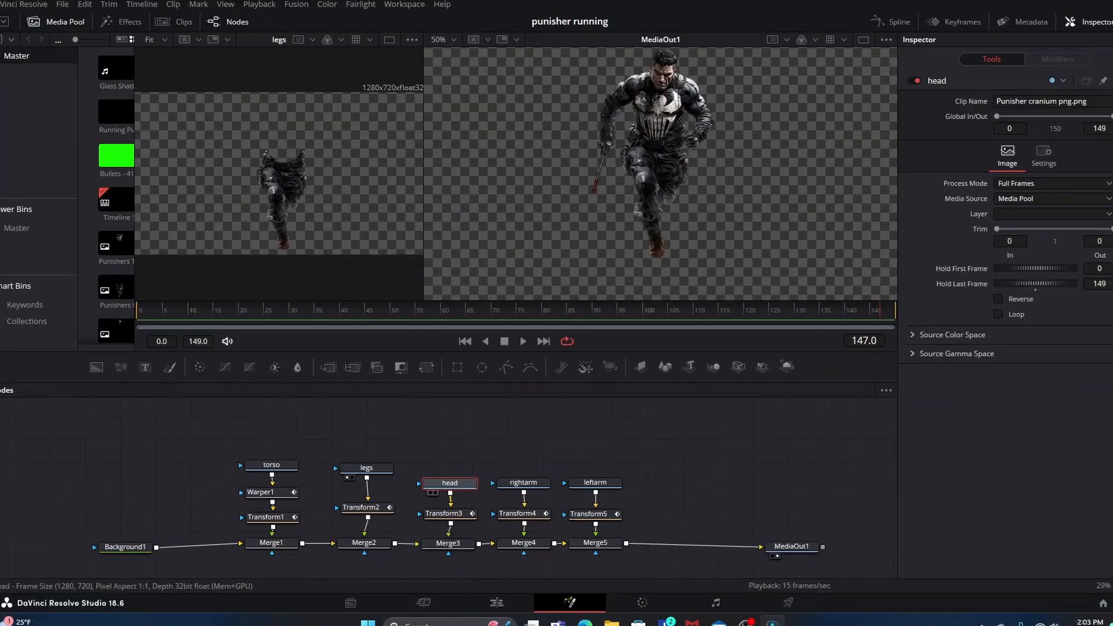
key(1)
click(524, 485)
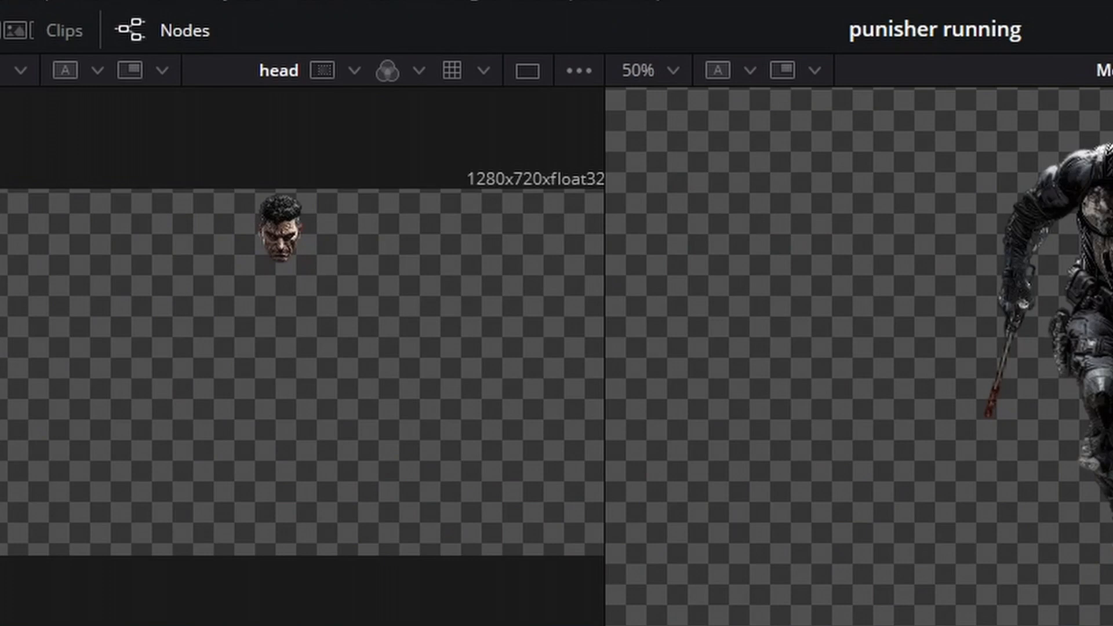
key(1)
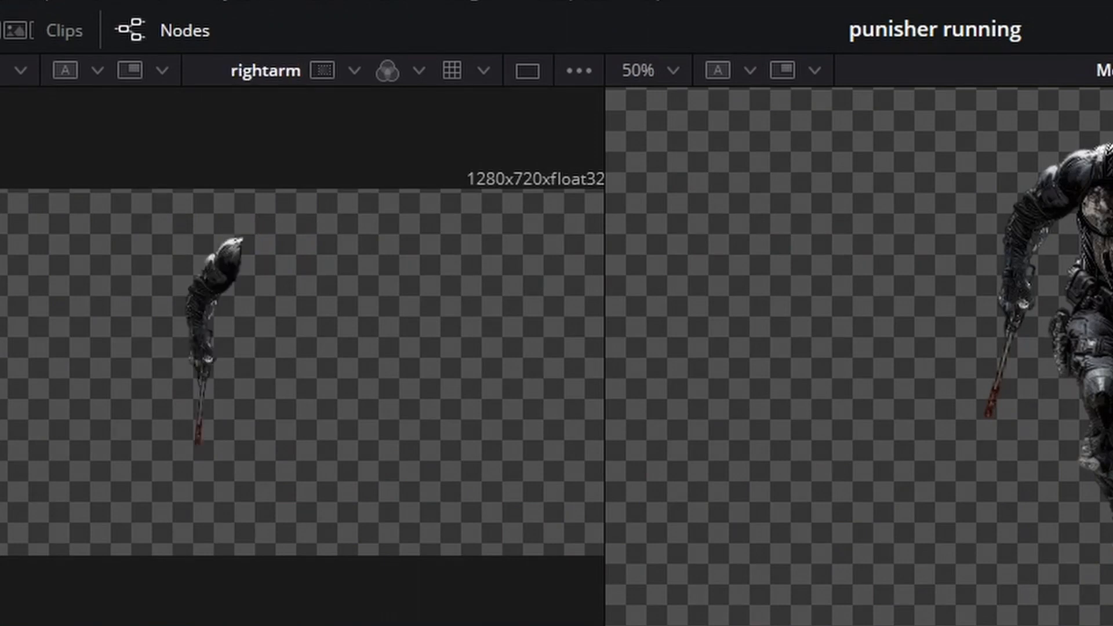
click(595, 483)
key(1)
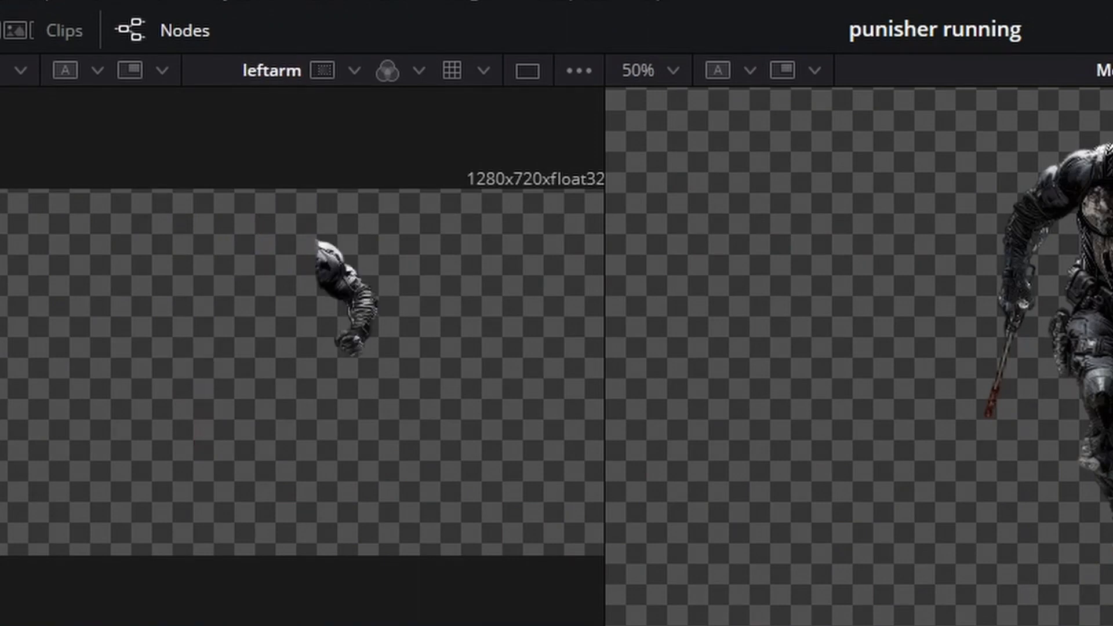
- Inspect the torso branch through Warper1, Transform1 and Merge1, and examine the Transform2 and Transform4 settings for the legs and right arm
scroll(459, 493, down, 1)
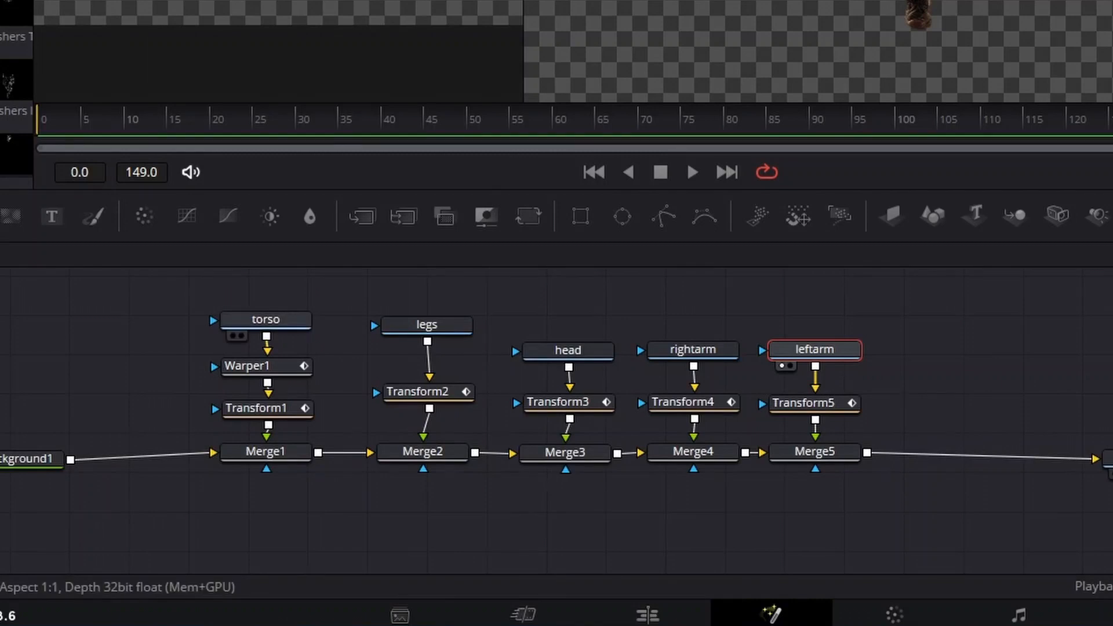
click(265, 320)
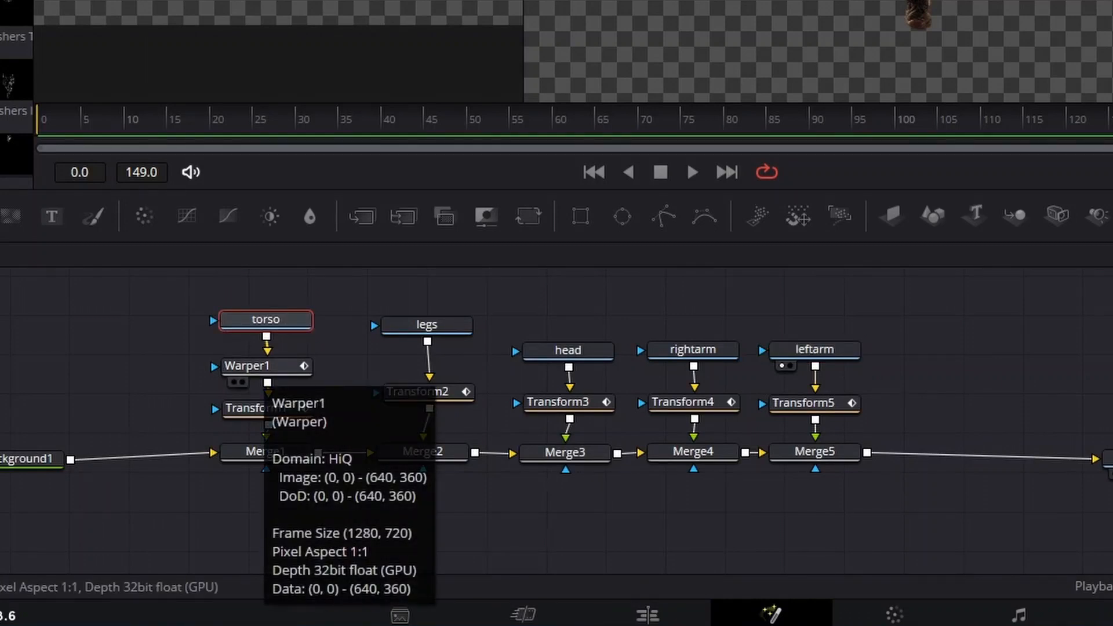
click(265, 367)
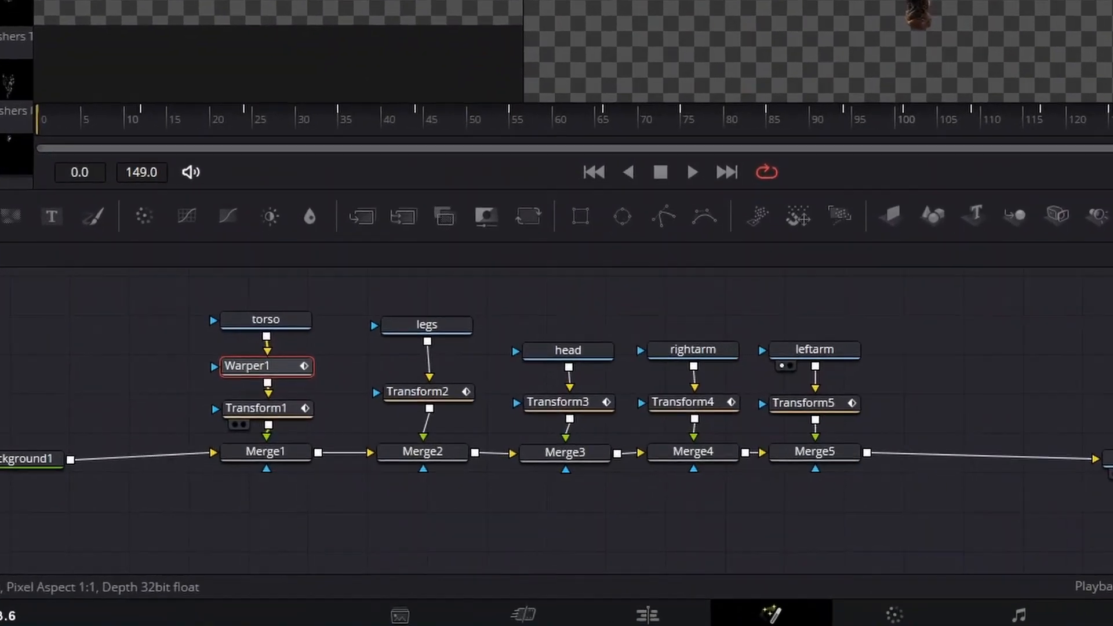
click(261, 409)
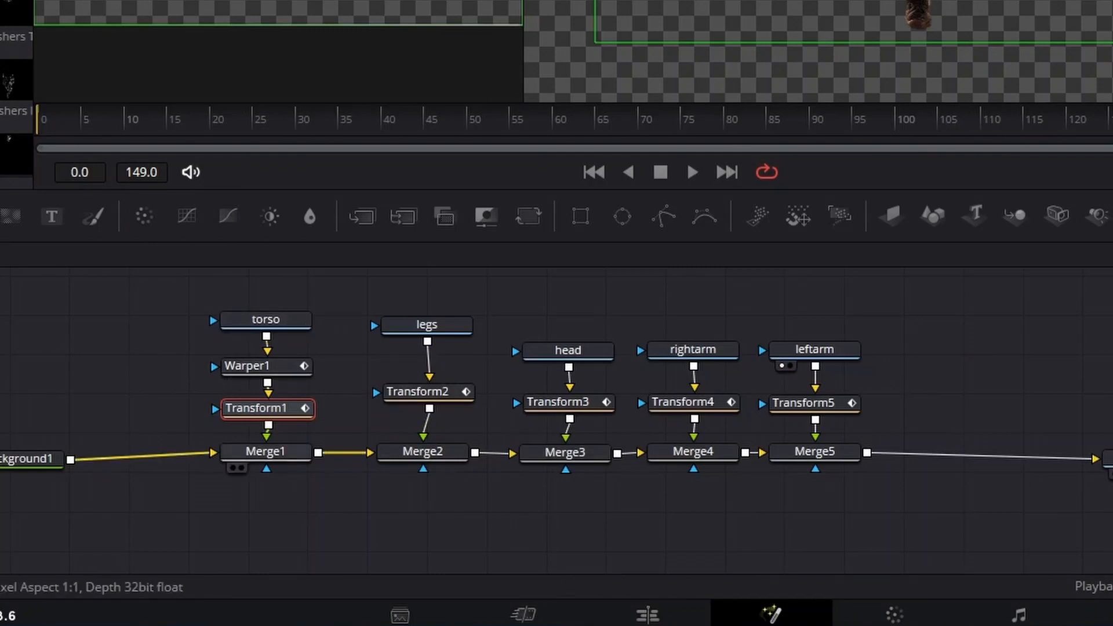
click(266, 451)
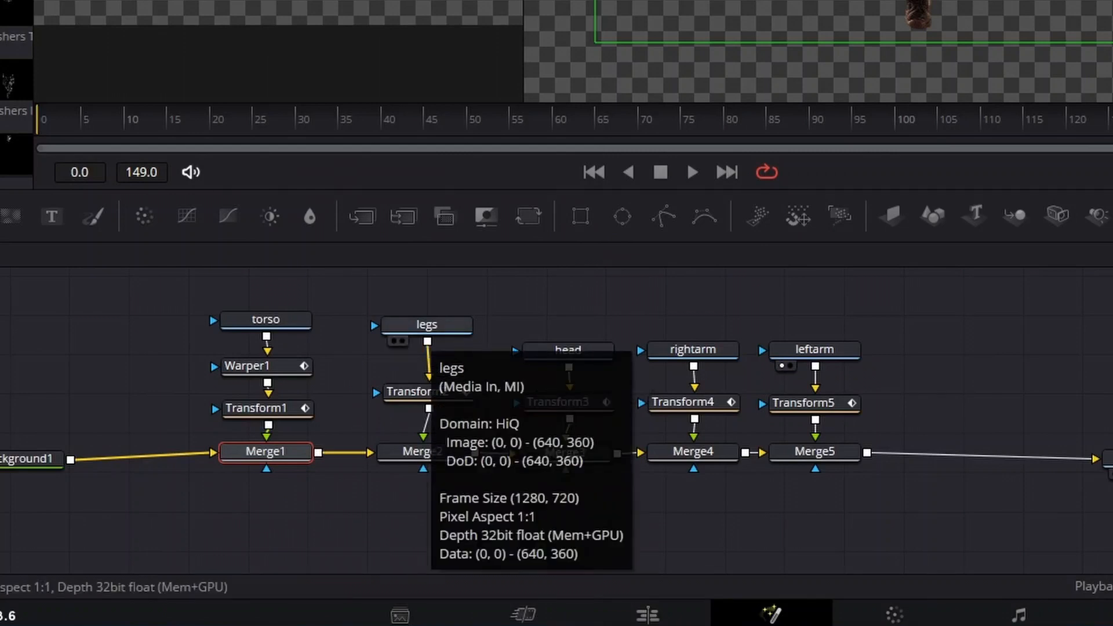
click(425, 393)
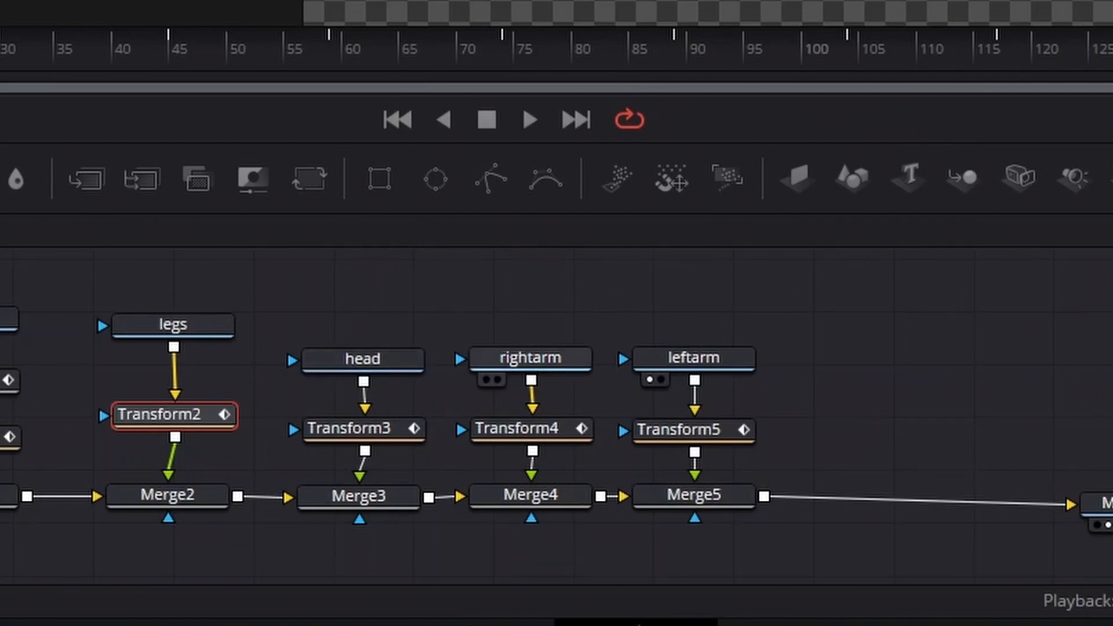
click(522, 429)
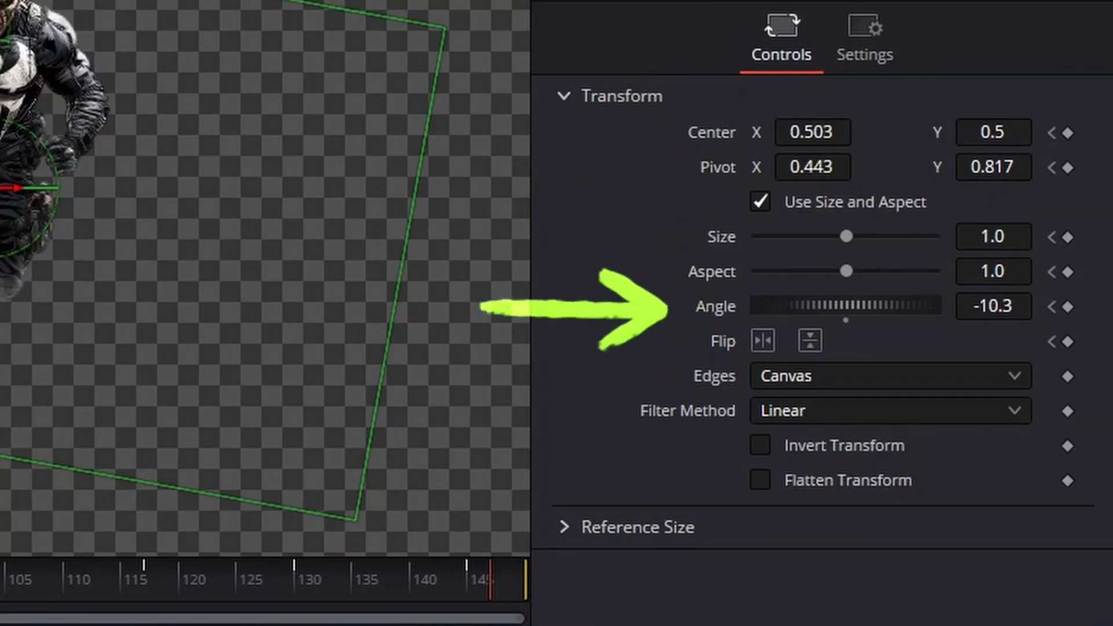
- Try swinging the right arm with the Transform4 angle, using values such as 7.1, -25.1 and -17.2
drag(993, 307, 1109, 306)
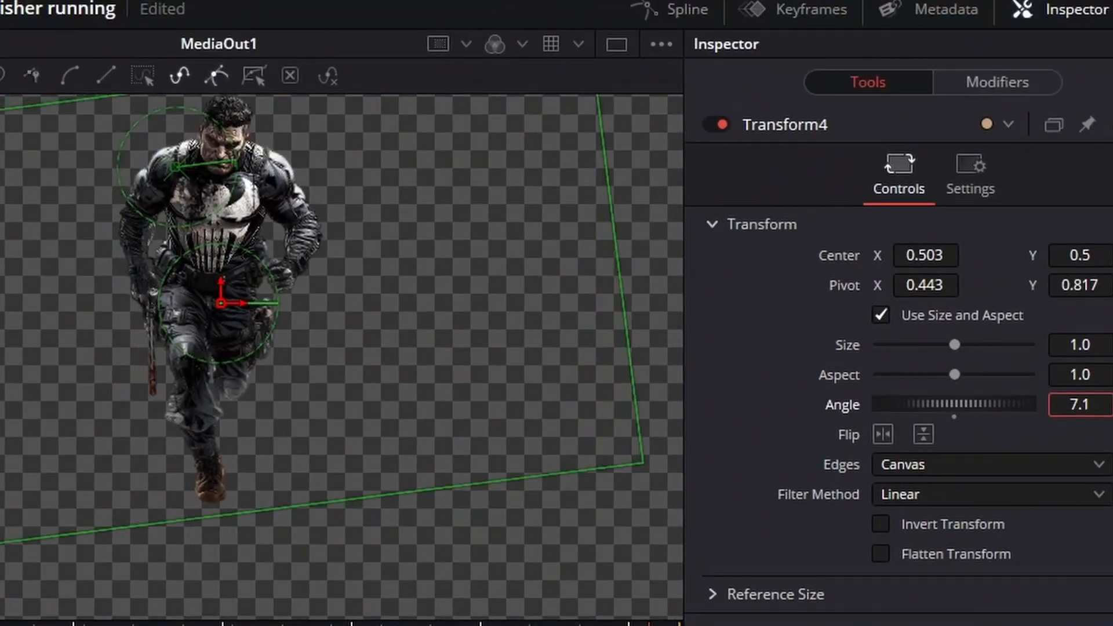
drag(1080, 405, 934, 405)
drag(1080, 405, 927, 404)
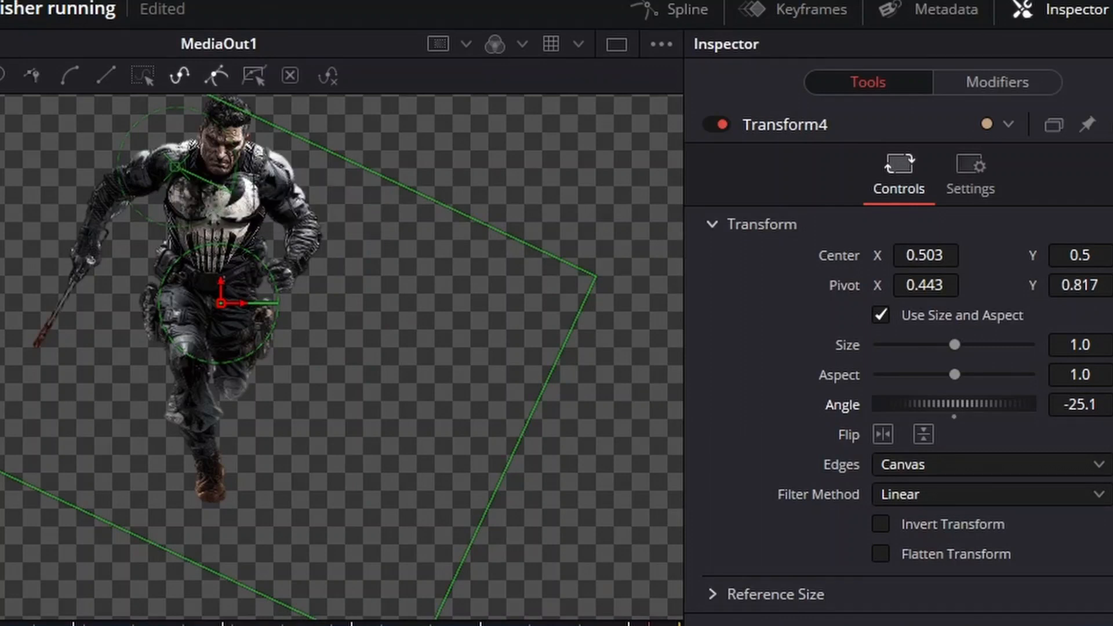
mouse_move(940, 404)
mouse_down()
mouse_move(1083, 404)
mouse_move(897, 404)
mouse_move(956, 404)
mouse_move(945, 404)
mouse_up()
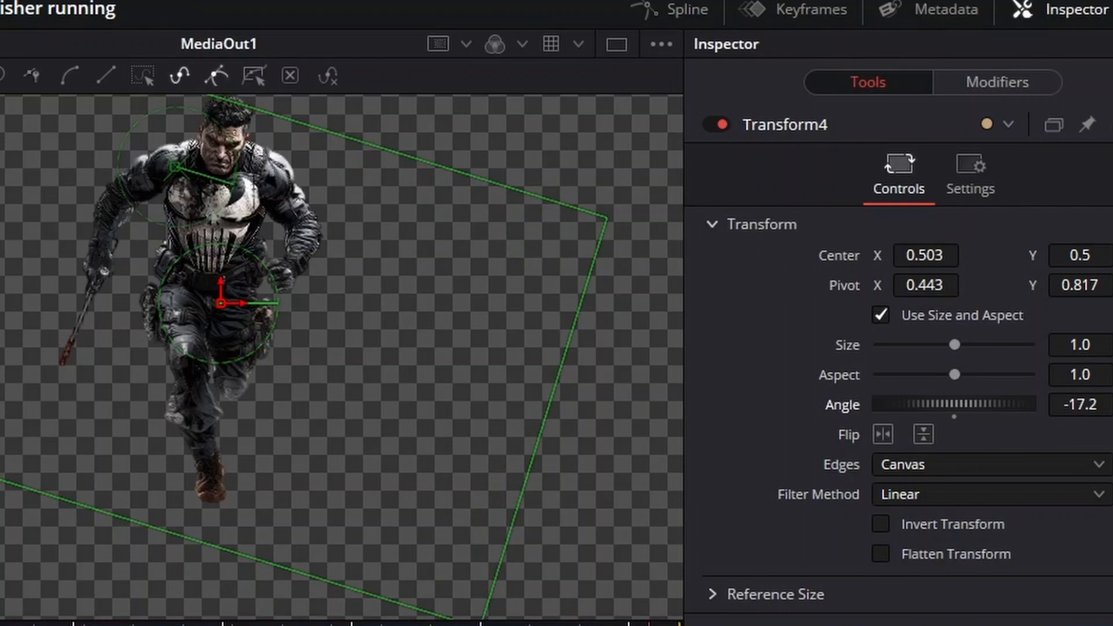
- Try lowering the Transform4 pivot to Y 0.588 and rotate the right arm around it to an angle of -5.2
mouse_move(1079, 286)
mouse_down()
mouse_move(1047, 285)
mouse_move(1065, 285)
mouse_up()
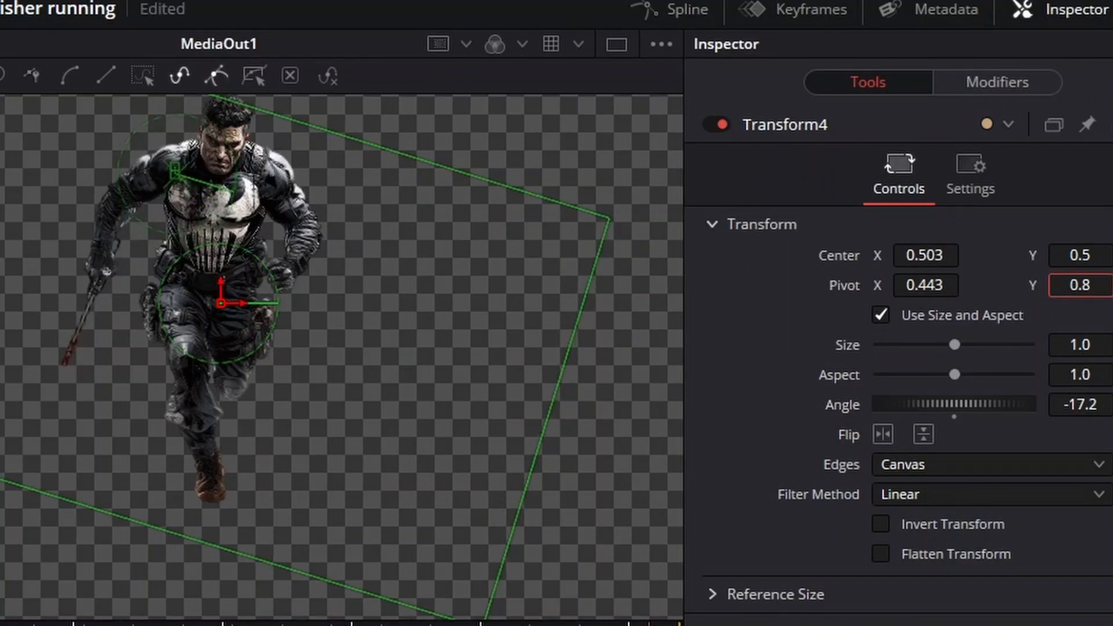
key(ctrl+z)
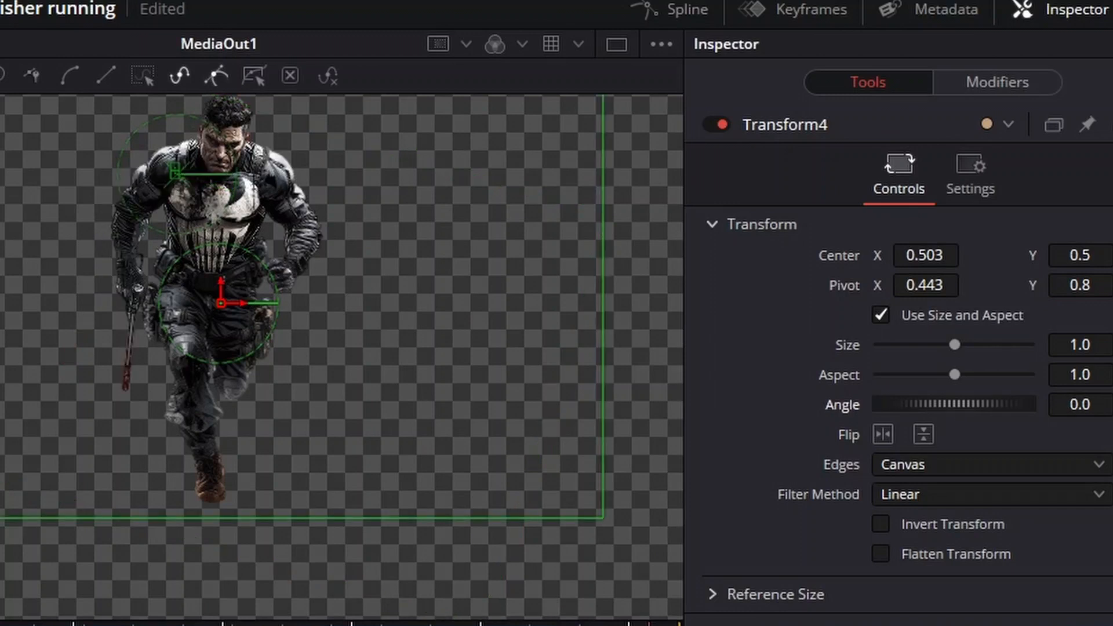
drag(1080, 286, 956, 286)
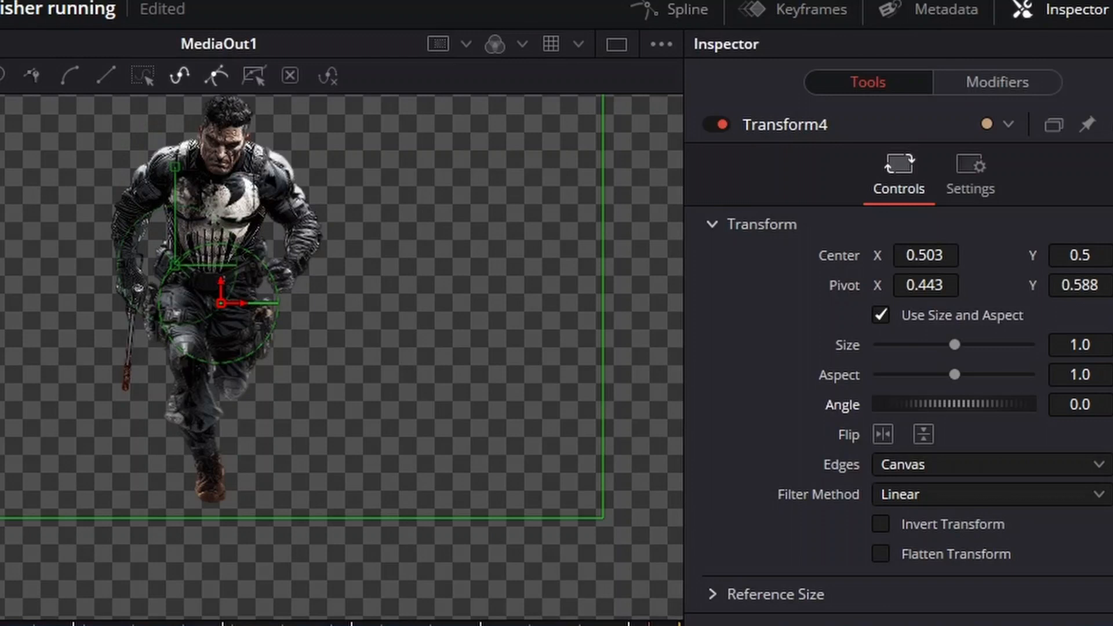
mouse_move(954, 404)
mouse_down()
mouse_move(908, 404)
mouse_move(1042, 404)
mouse_move(853, 404)
mouse_move(1052, 404)
mouse_move(964, 404)
mouse_up()
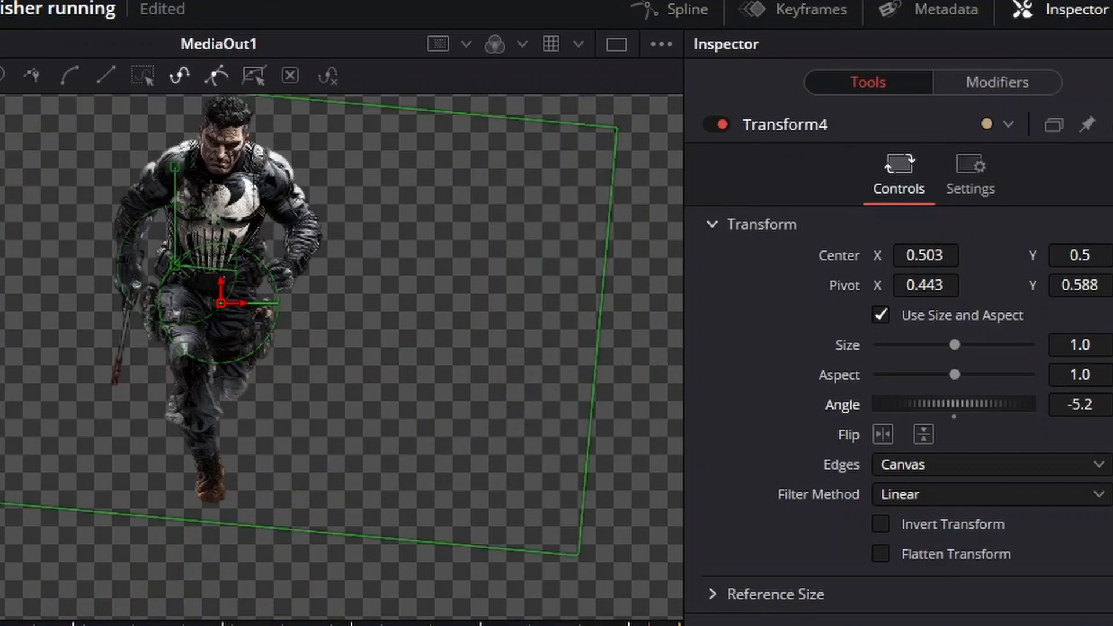
- Return the Transform4 pivot to the shoulder at X 0.446, Y 0.828, and reset the angle to 0.0 after a test rotation
drag(1080, 285, 1112, 285)
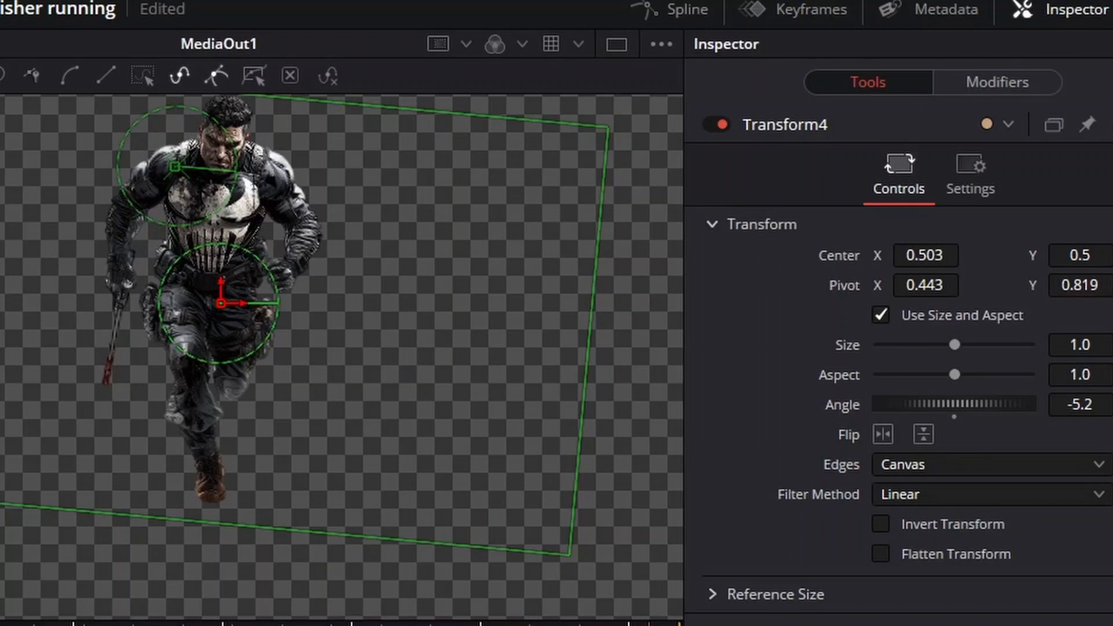
drag(951, 404, 915, 404)
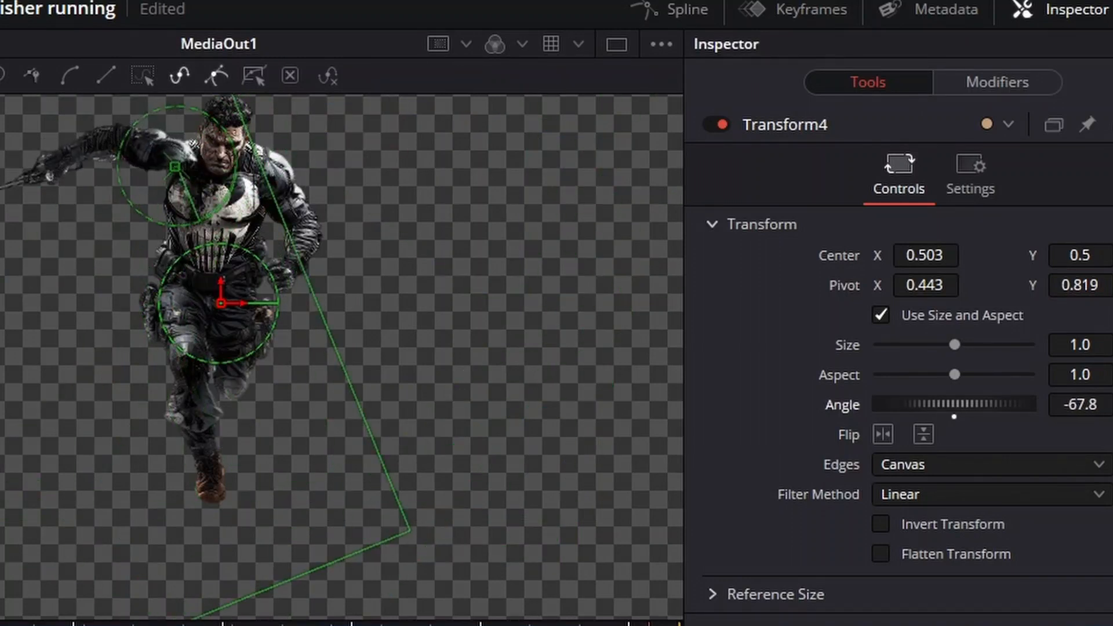
key(ctrl+z)
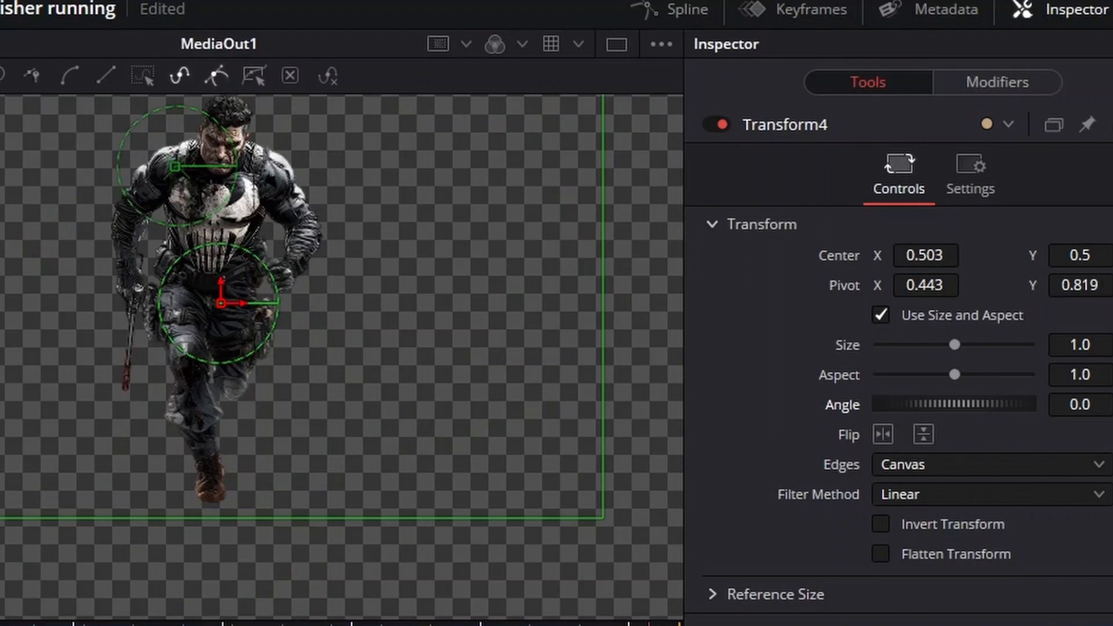
drag(1079, 285, 1087, 285)
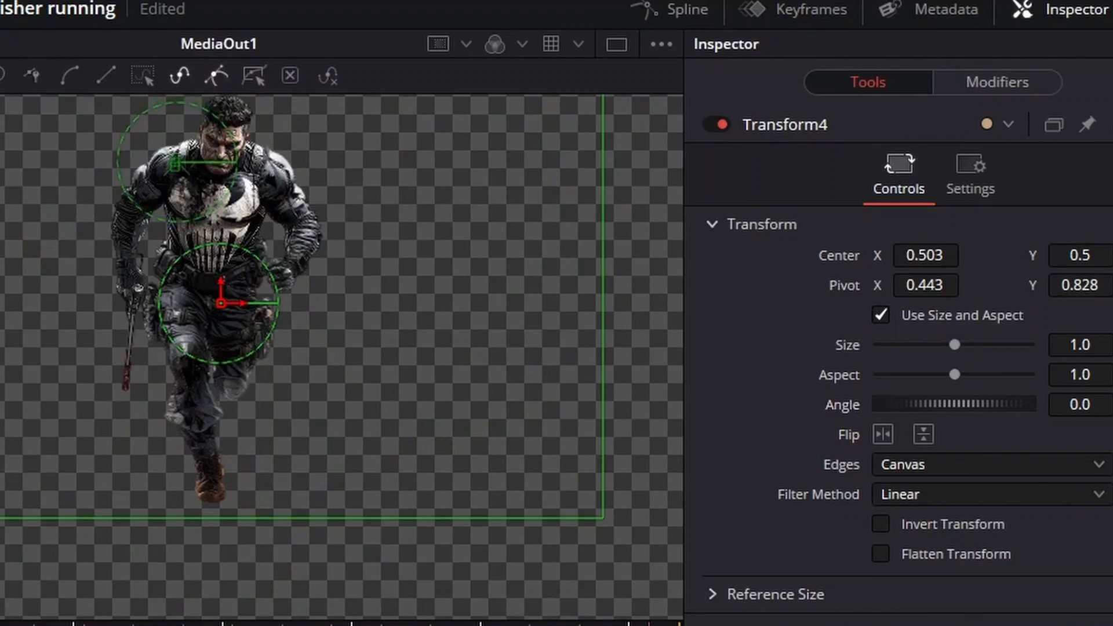
drag(926, 285, 930, 285)
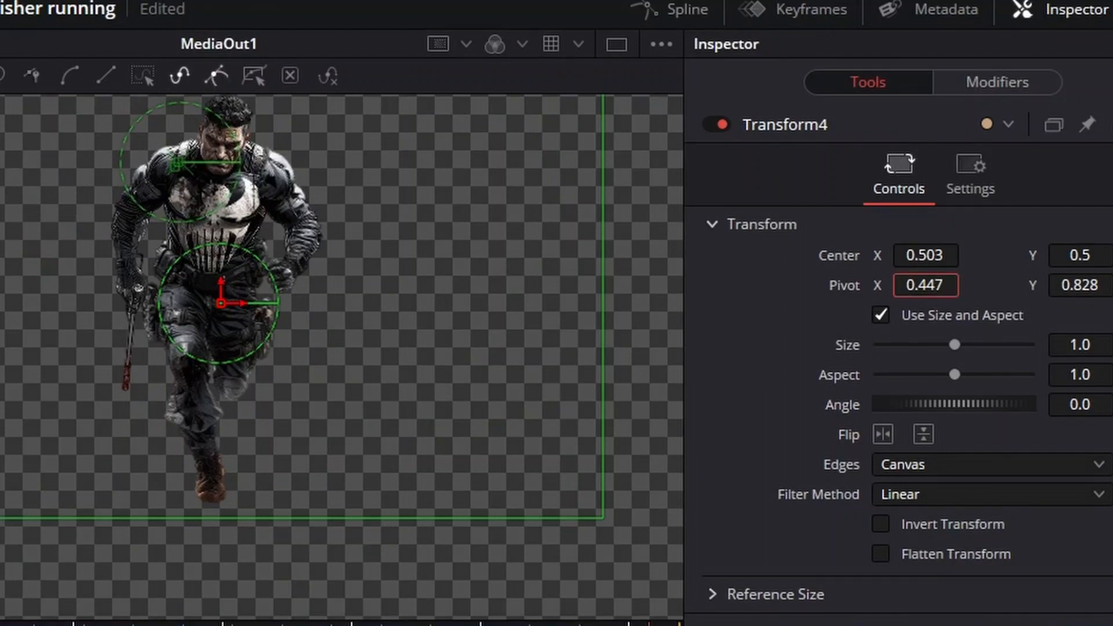
- Swing the right arm around its shoulder pivot through -10.4 and -46.9 to a Transform4 angle of about -23.4
mouse_move(954, 405)
mouse_down()
mouse_move(964, 404)
mouse_move(930, 405)
mouse_move(949, 405)
mouse_up()
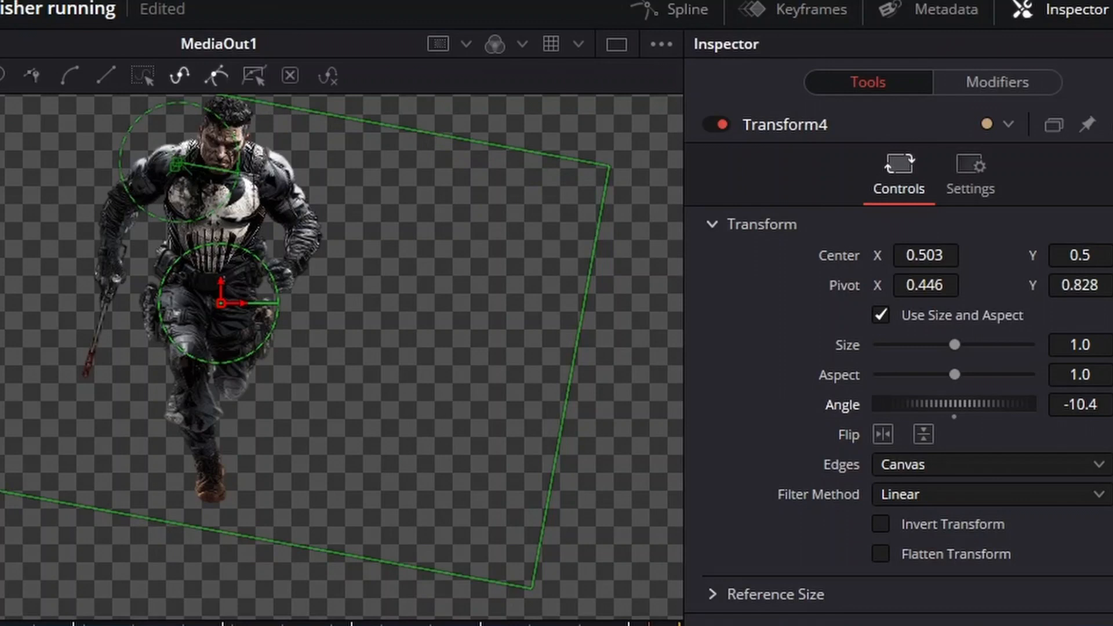
drag(949, 405, 934, 404)
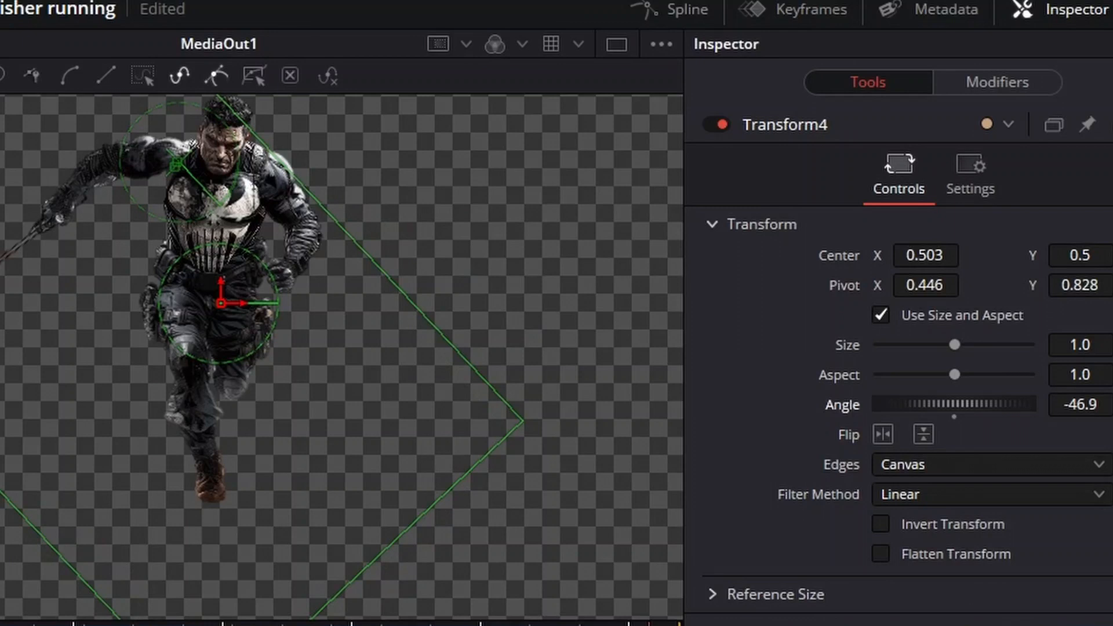
drag(934, 405, 945, 404)
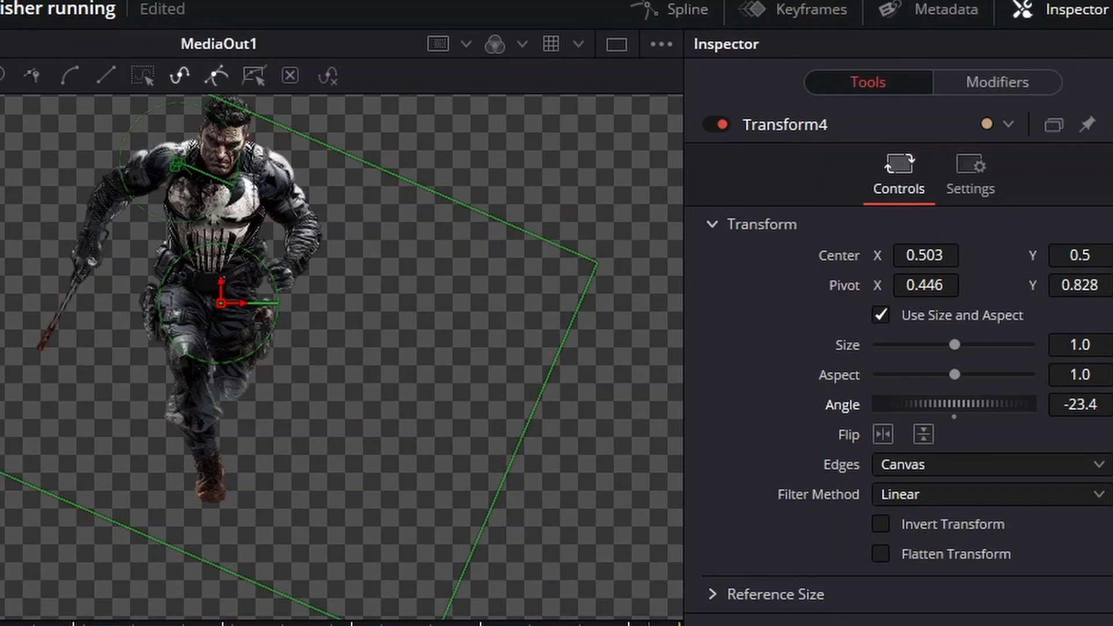
mouse_move(945, 404)
mouse_down()
mouse_move(962, 404)
mouse_move(943, 404)
mouse_up()
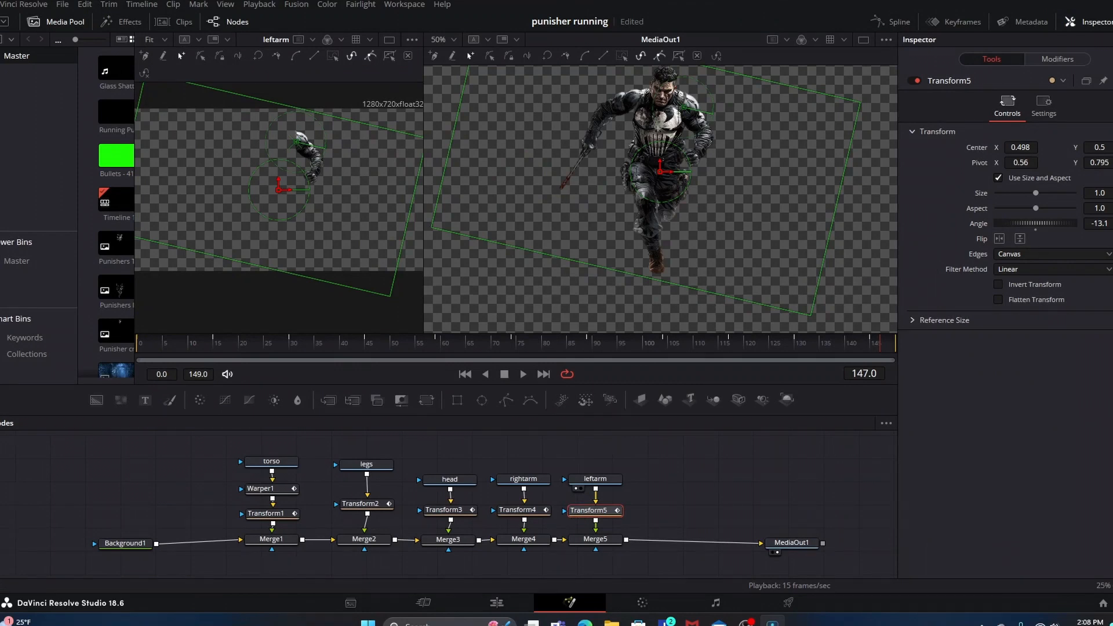
- Try swinging the left arm out to a Transform5 angle of 10.4 and bring it back toward the body
drag(1035, 223, 1042, 223)
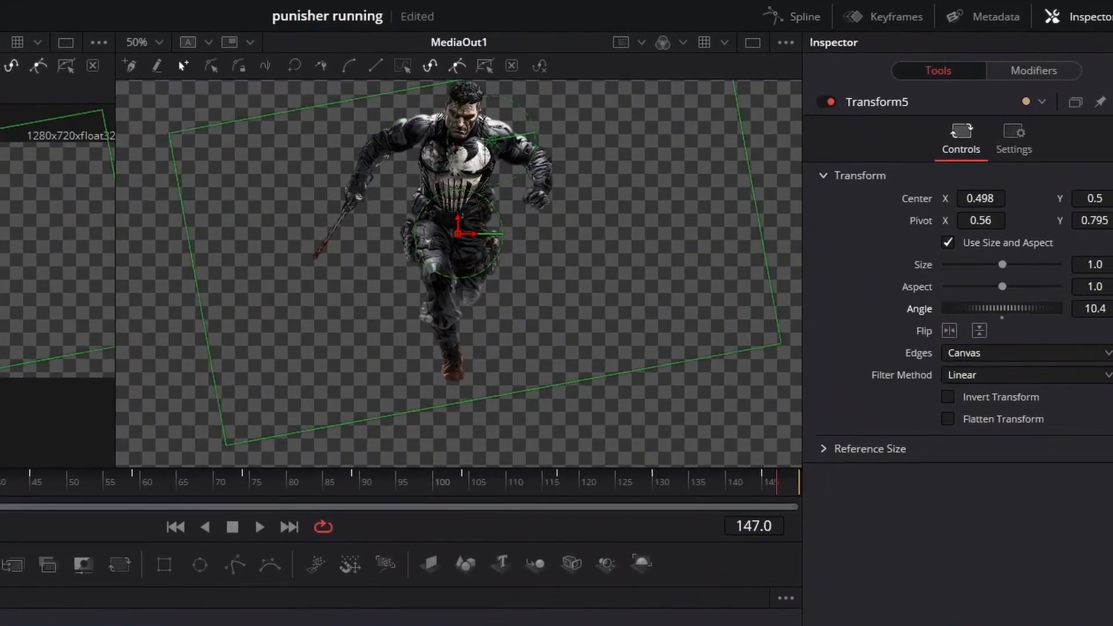
mouse_move(1012, 308)
mouse_down()
mouse_move(991, 307)
mouse_move(1001, 308)
mouse_up()
mouse_move(966, 400)
mouse_down()
mouse_move(995, 400)
mouse_move(963, 401)
mouse_up()
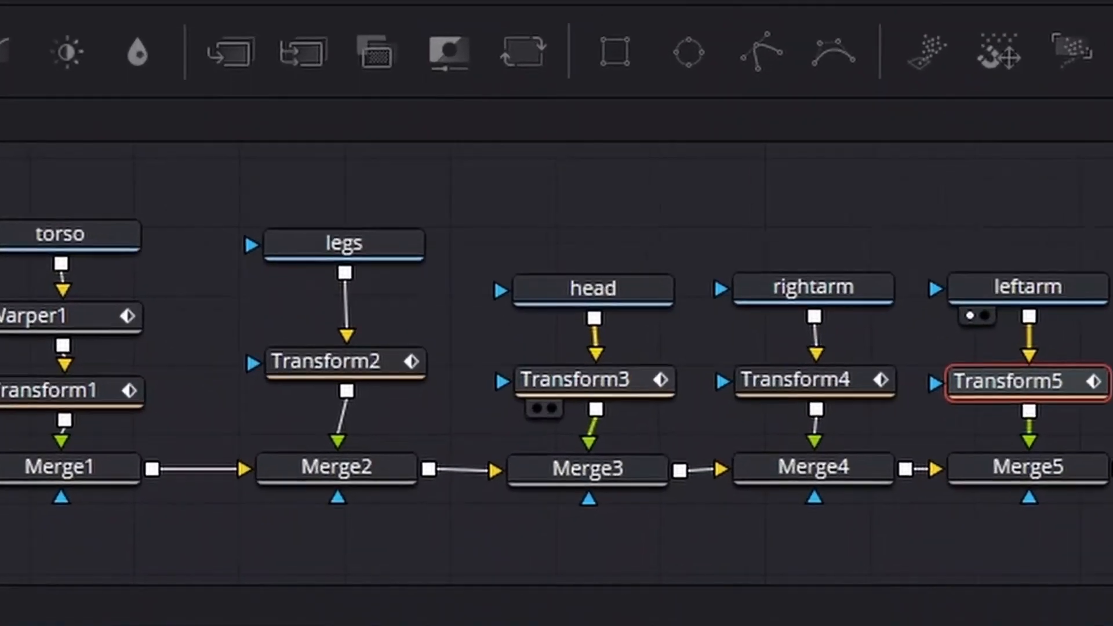
- Tilt the head back and forth with the Transform3 angle, trying values such as 3.8, -9.2 and 6.4
click(510, 451)
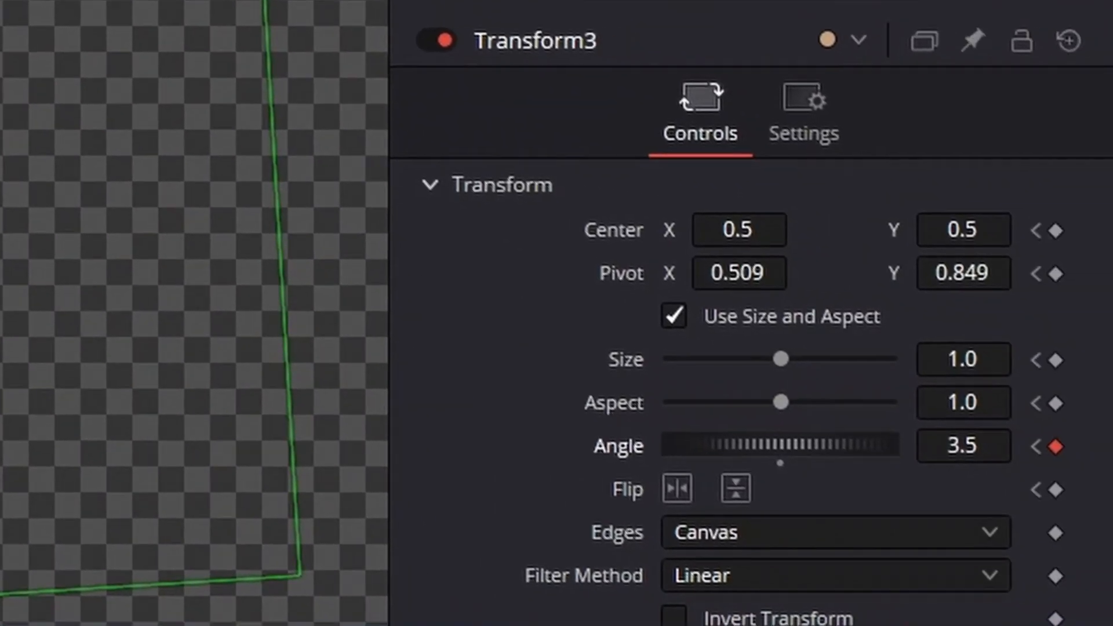
mouse_move(962, 446)
mouse_down()
mouse_move(1008, 446)
mouse_move(865, 446)
mouse_move(1014, 446)
mouse_move(967, 445)
mouse_up()
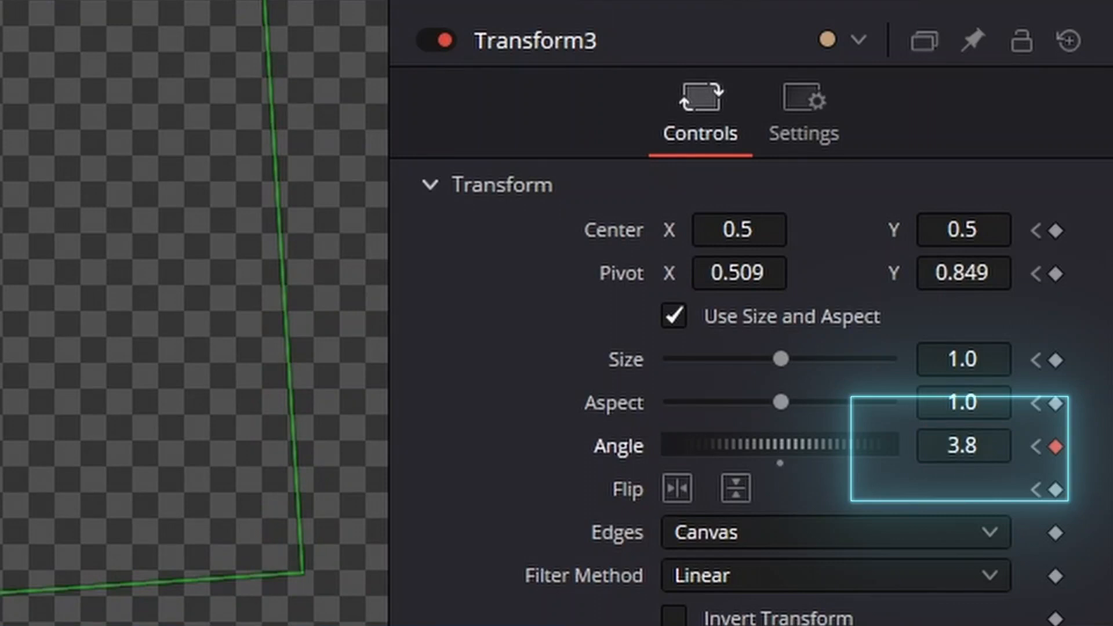
drag(779, 445, 754, 446)
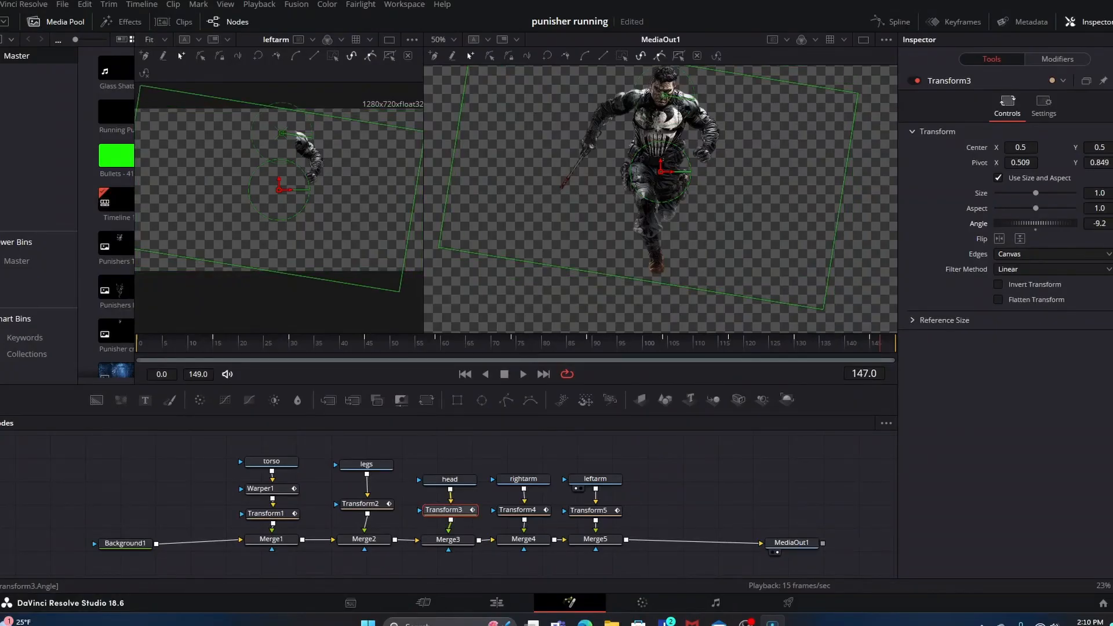
key(ctrl+z)
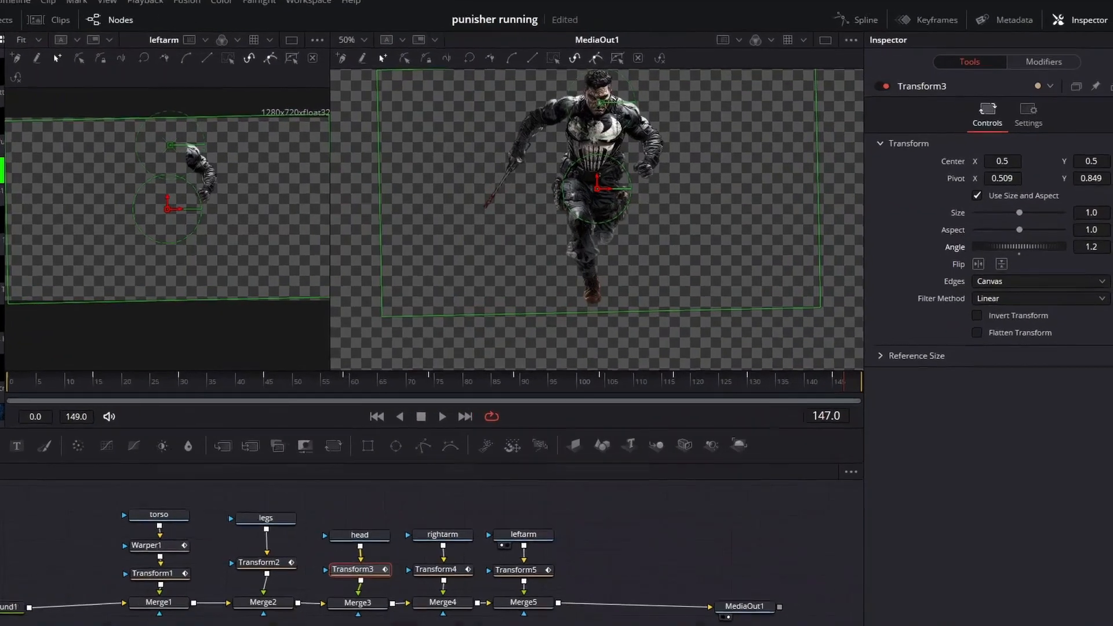
drag(1036, 223, 1057, 223)
drag(928, 419, 905, 420)
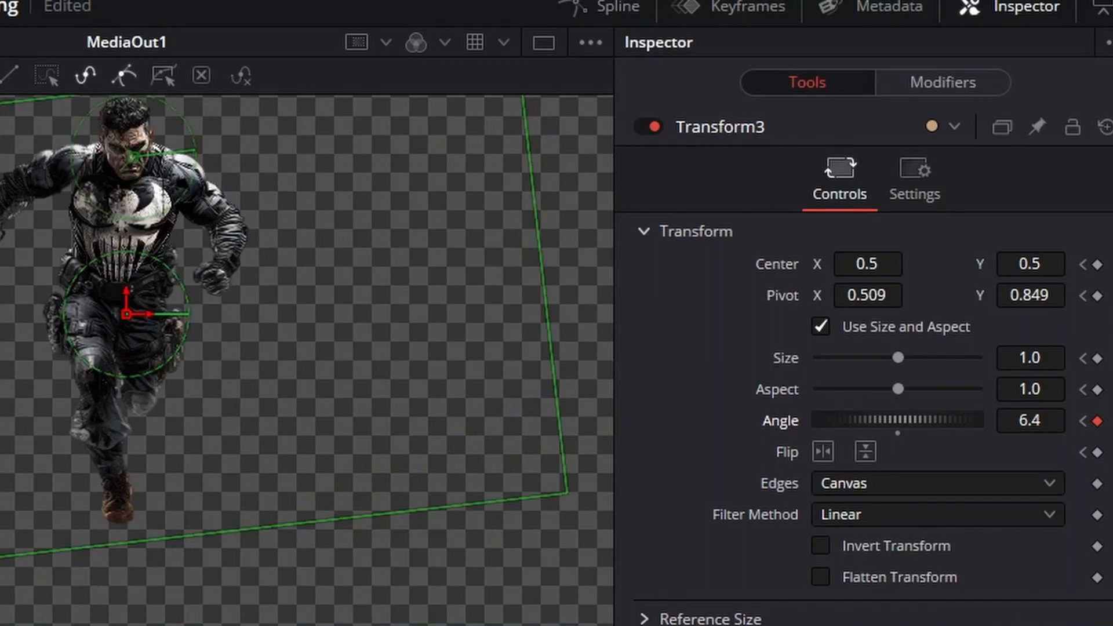
drag(1030, 421, 1054, 421)
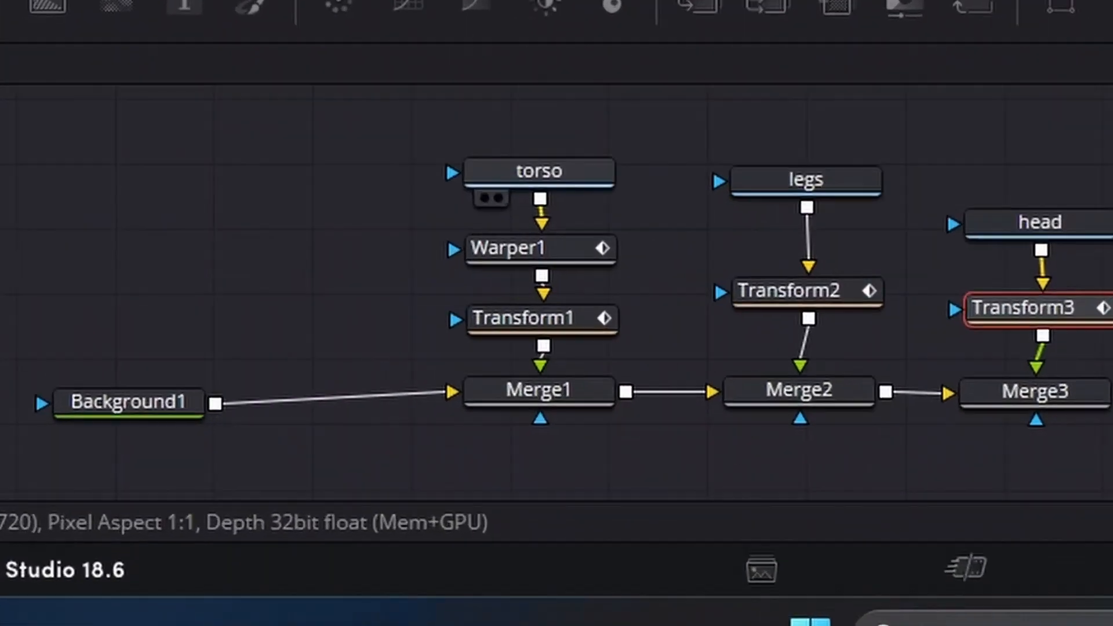
- Move the torso and Warper1 nodes upward and align them to space out the torso branch
drag(271, 462, 269, 452)
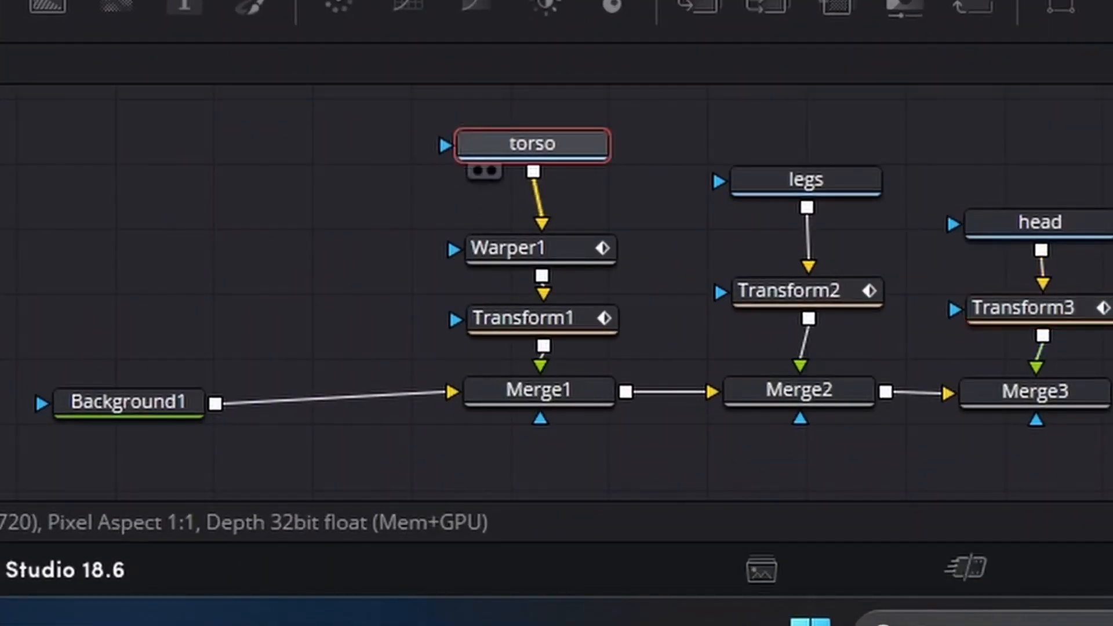
drag(541, 248, 543, 227)
drag(533, 144, 547, 144)
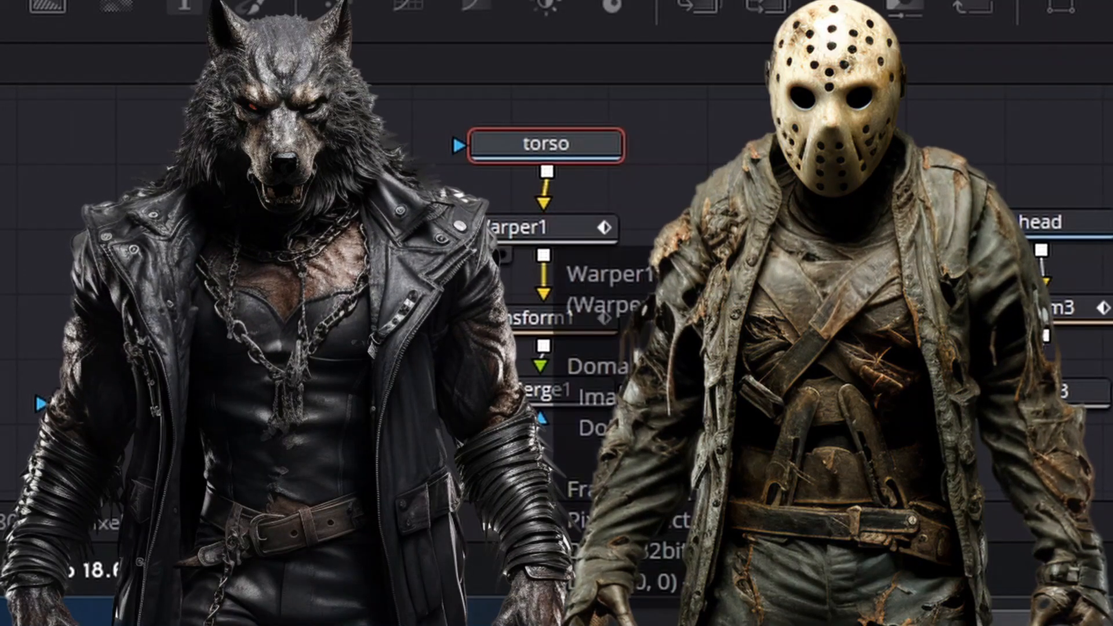
- Load Warper1 into the viewer beside MediaOut1 and enlarge its torso view to 100%
click(543, 227)
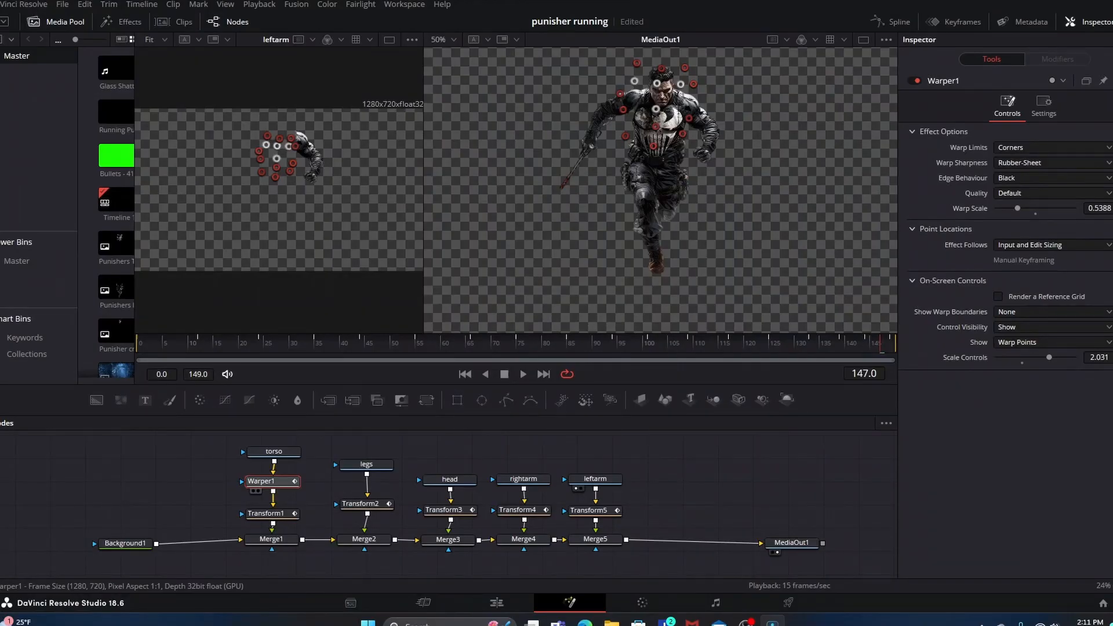
key(1)
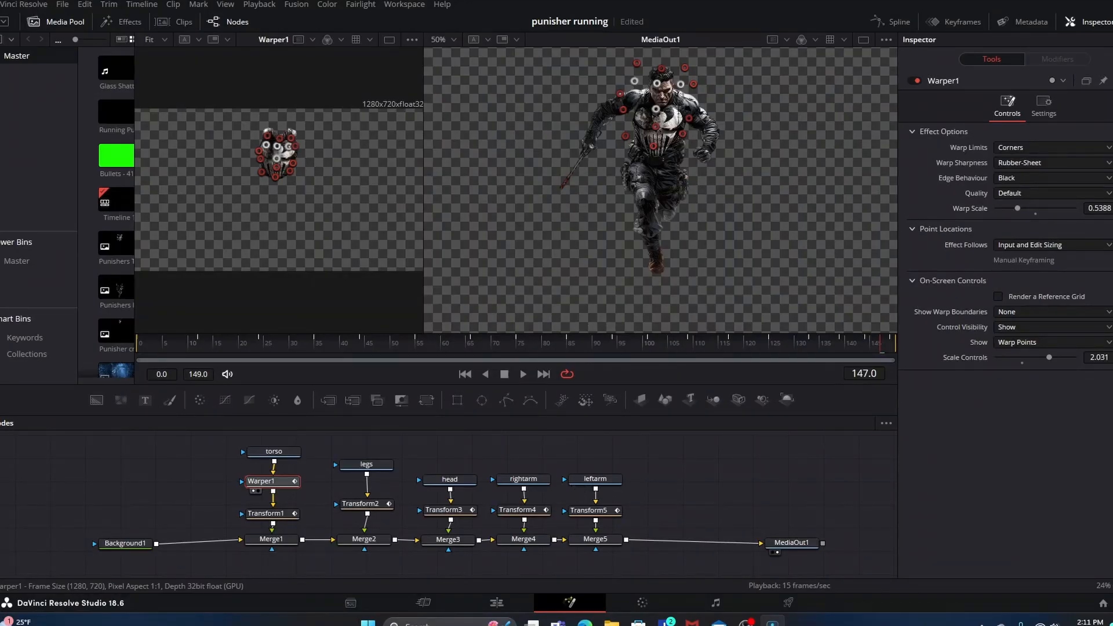
click(154, 40)
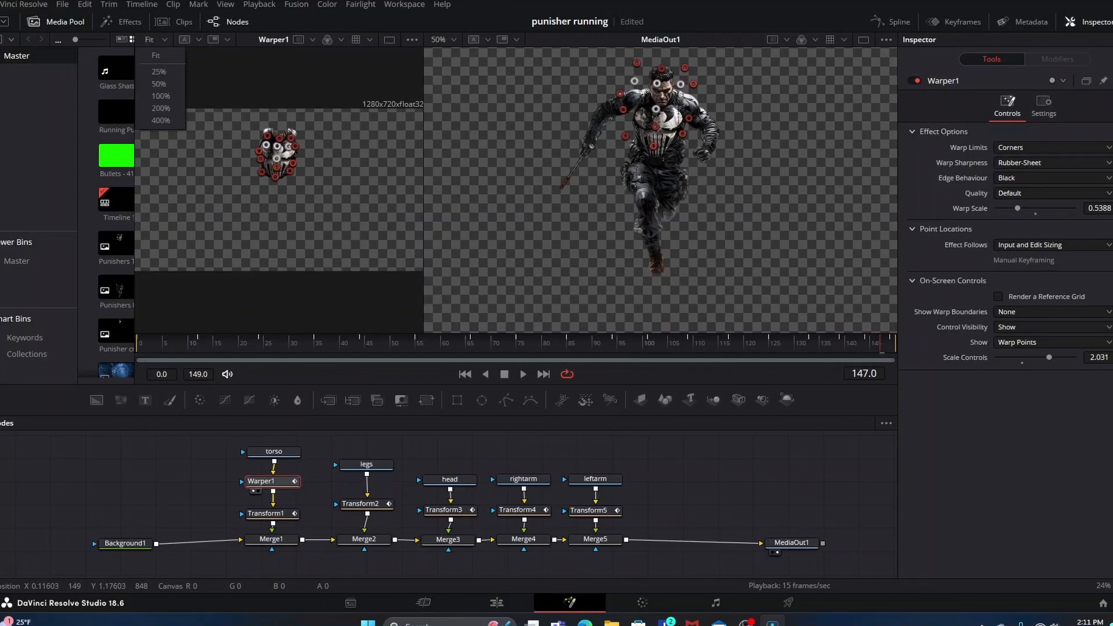
click(165, 84)
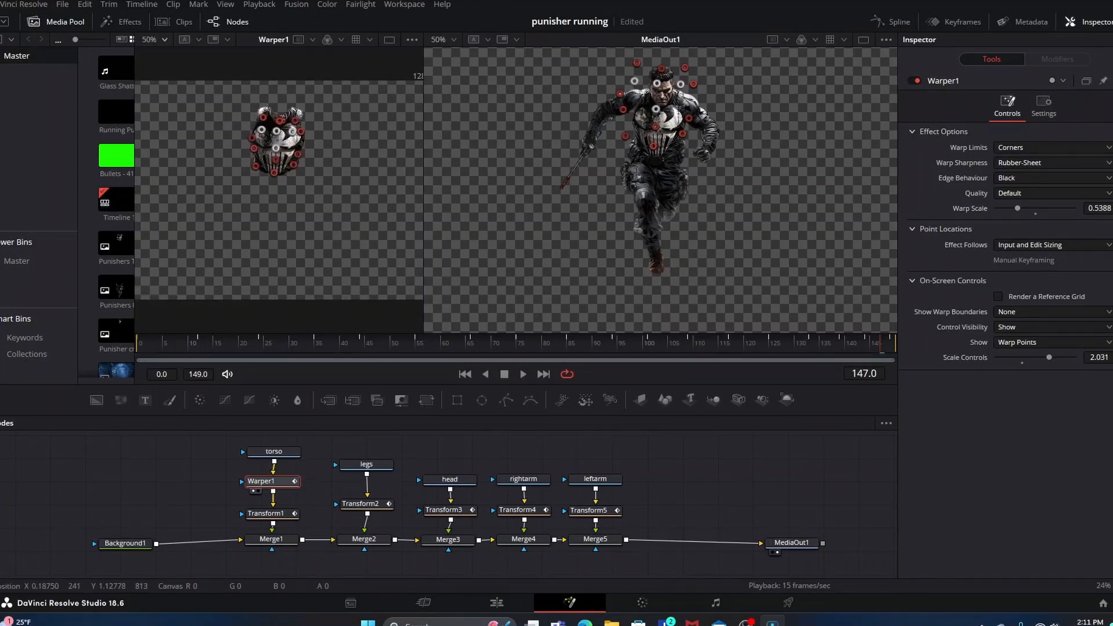
click(154, 40)
click(165, 95)
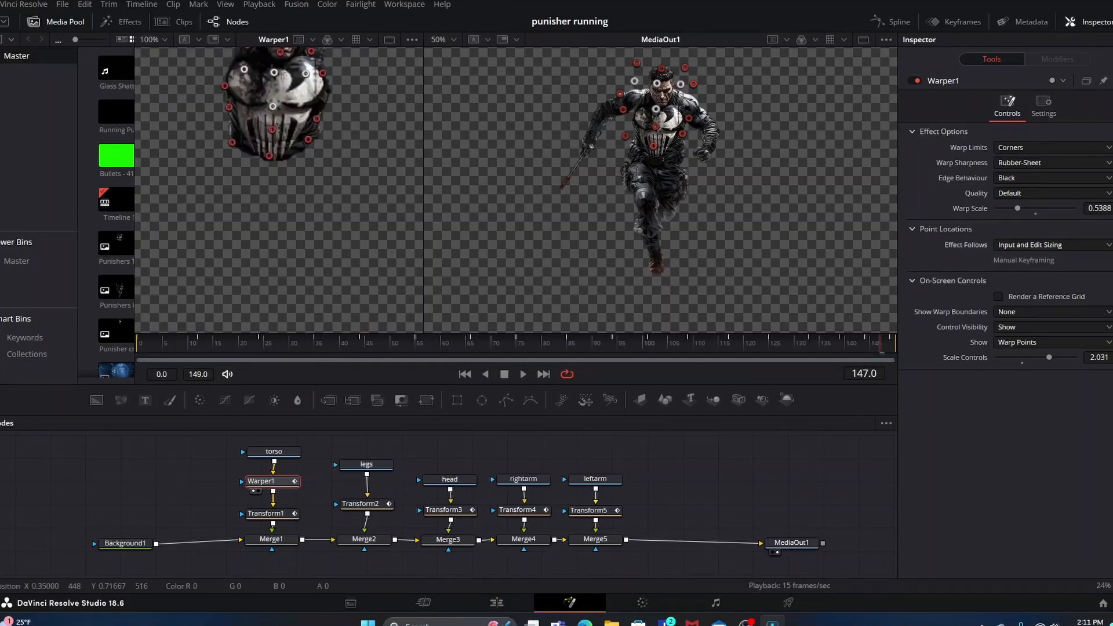
scroll(275, 183, up, 3)
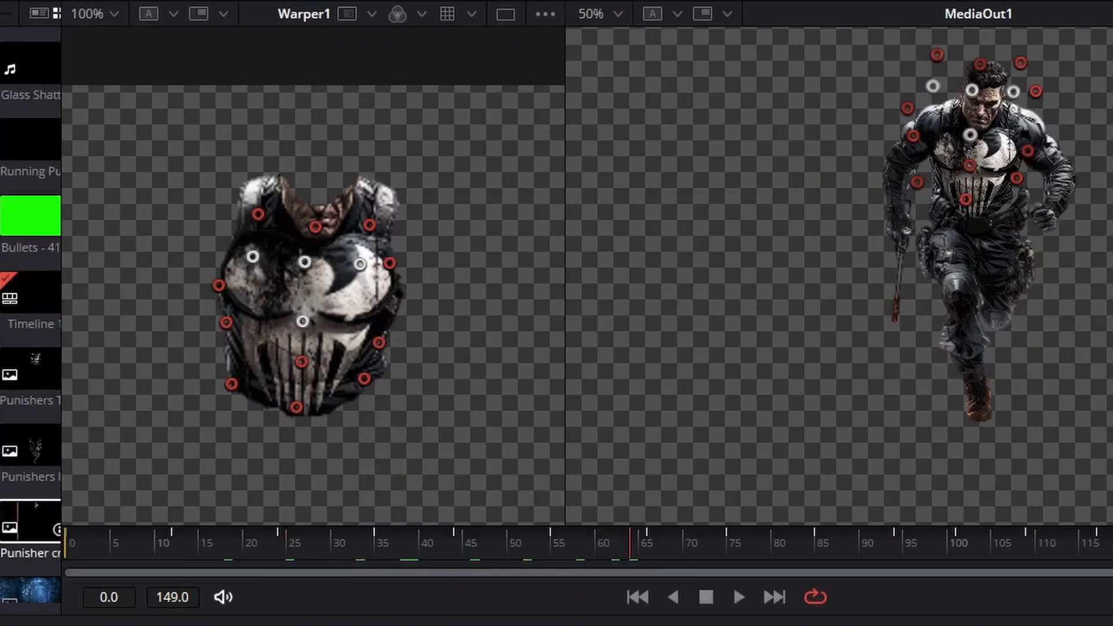
- Play the animation from the start to compare the warped torso with the full figure, and stop playback
click(75, 544)
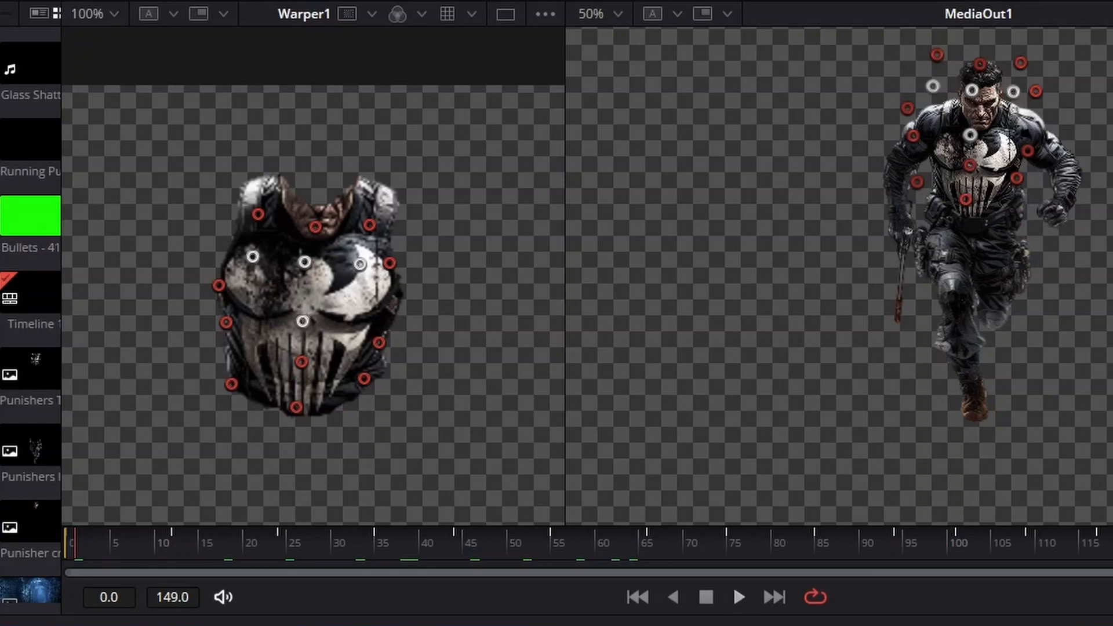
key(space)
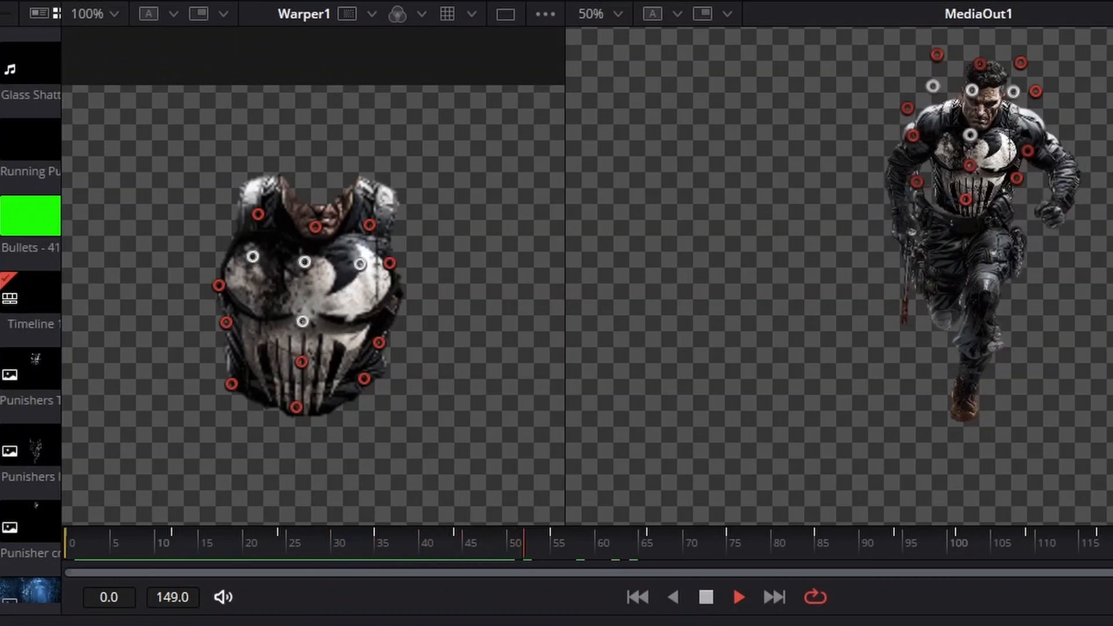
key(space)
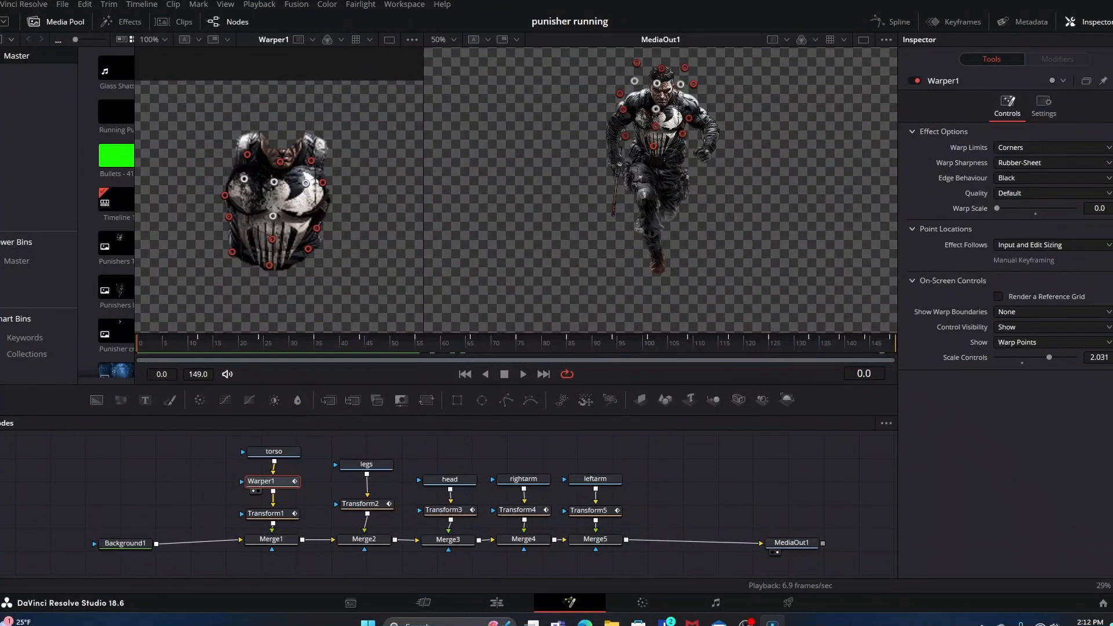
- Enlarge the node graph and select the torso, Warper1, Transform1 and Merge1 nodes together as one branch
drag(448, 384, 448, 322)
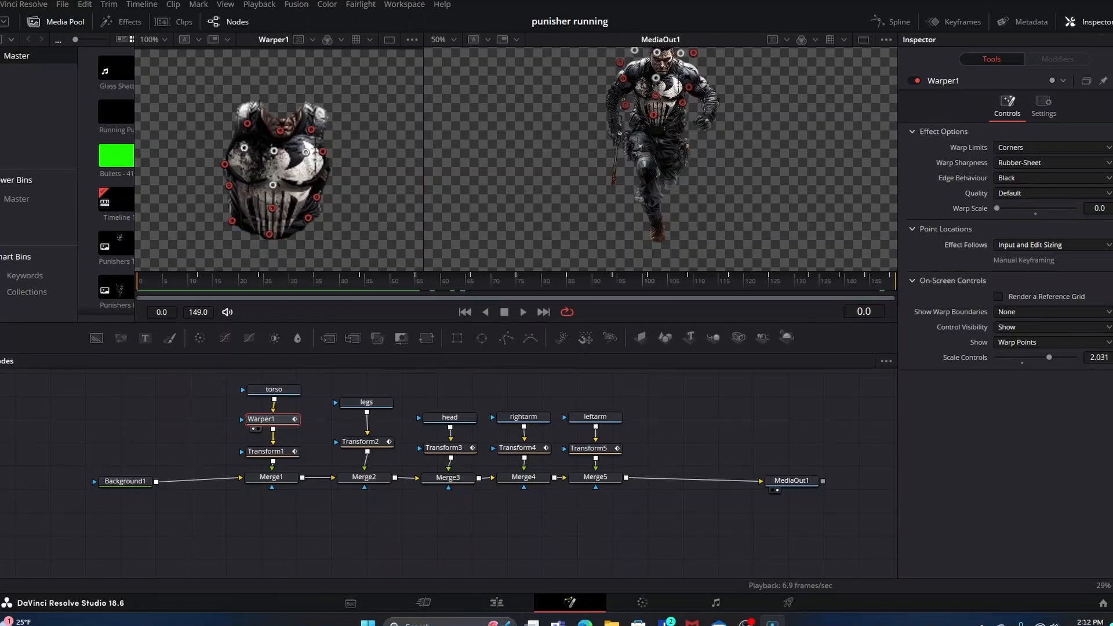
click(444, 448)
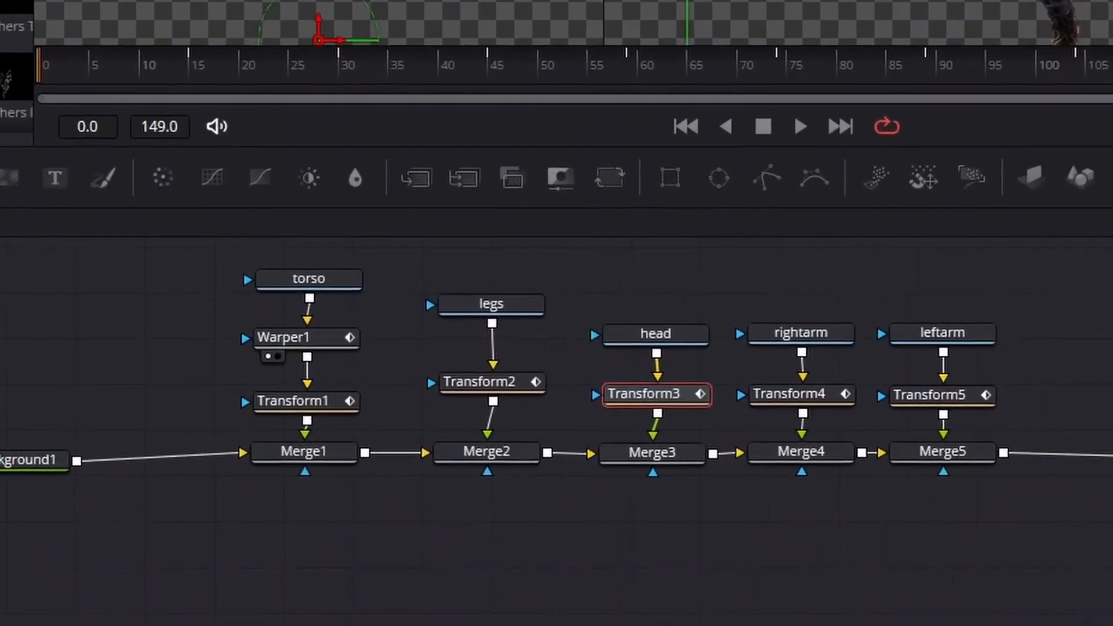
drag(279, 322, 318, 359)
drag(315, 253, 312, 484)
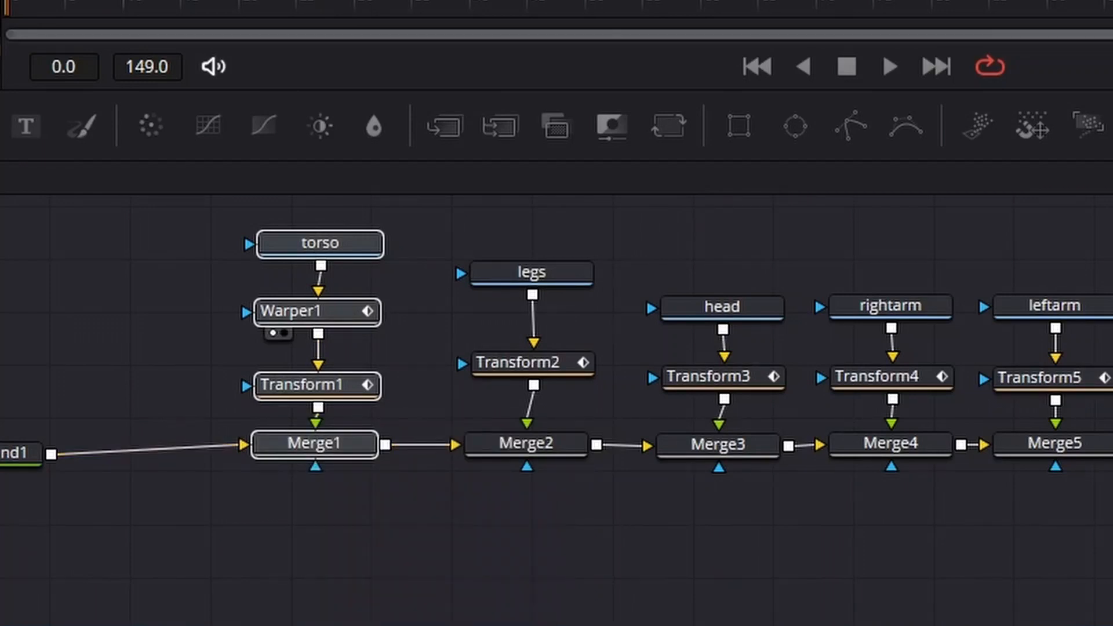
- Disconnect Merge1 from Background1 and Merge2, and reconnect the chain from Background1 through Merge1 into Merge2
click(161, 449)
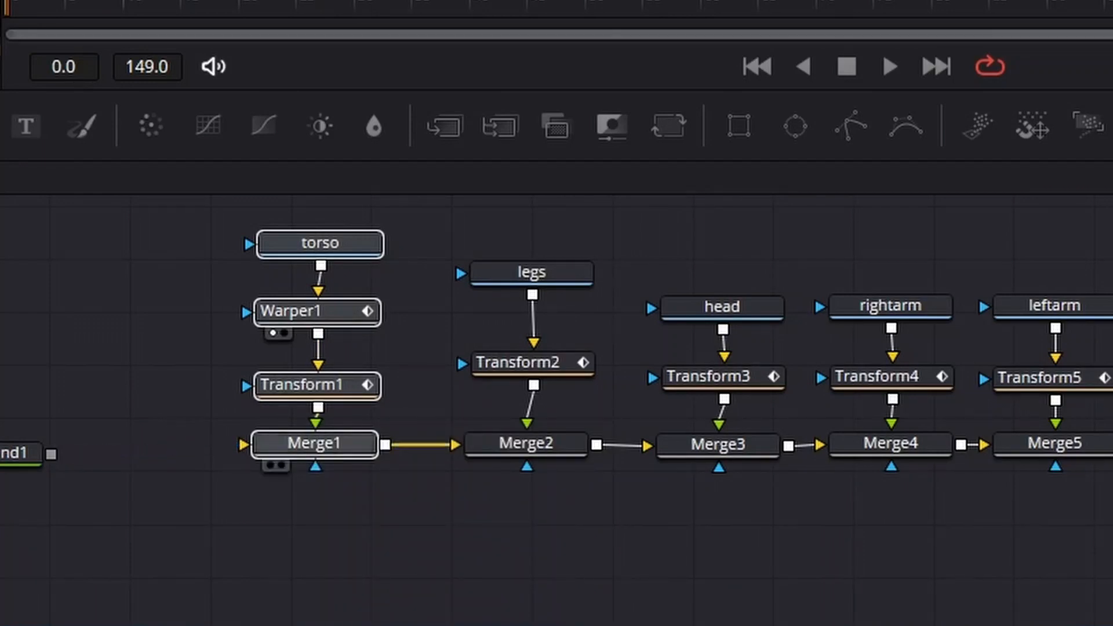
click(430, 445)
drag(314, 444, 272, 478)
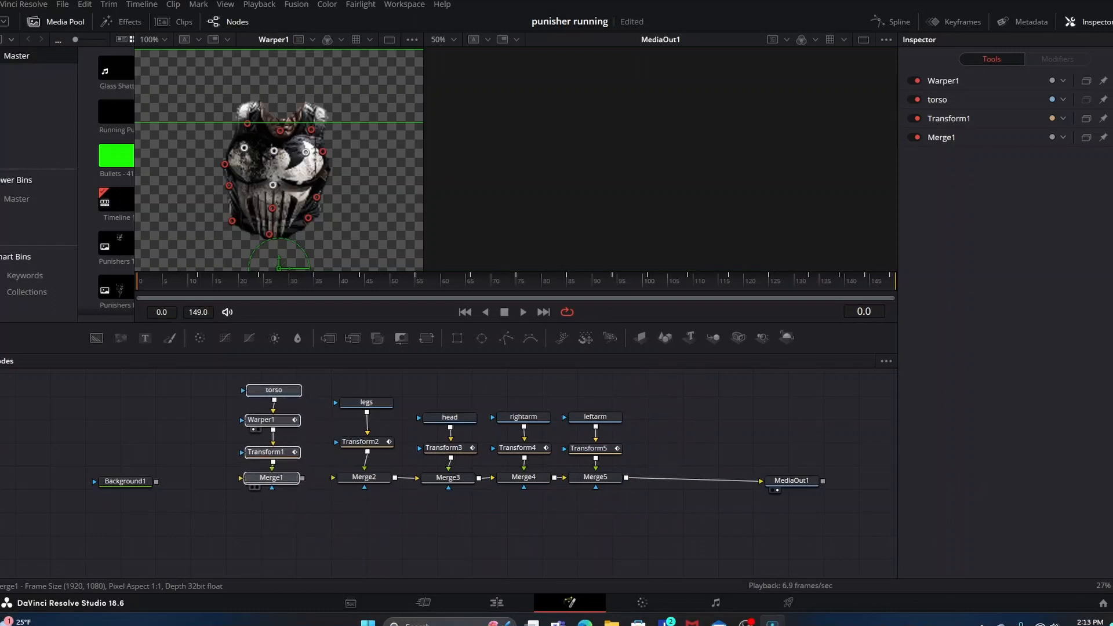
drag(156, 481, 241, 477)
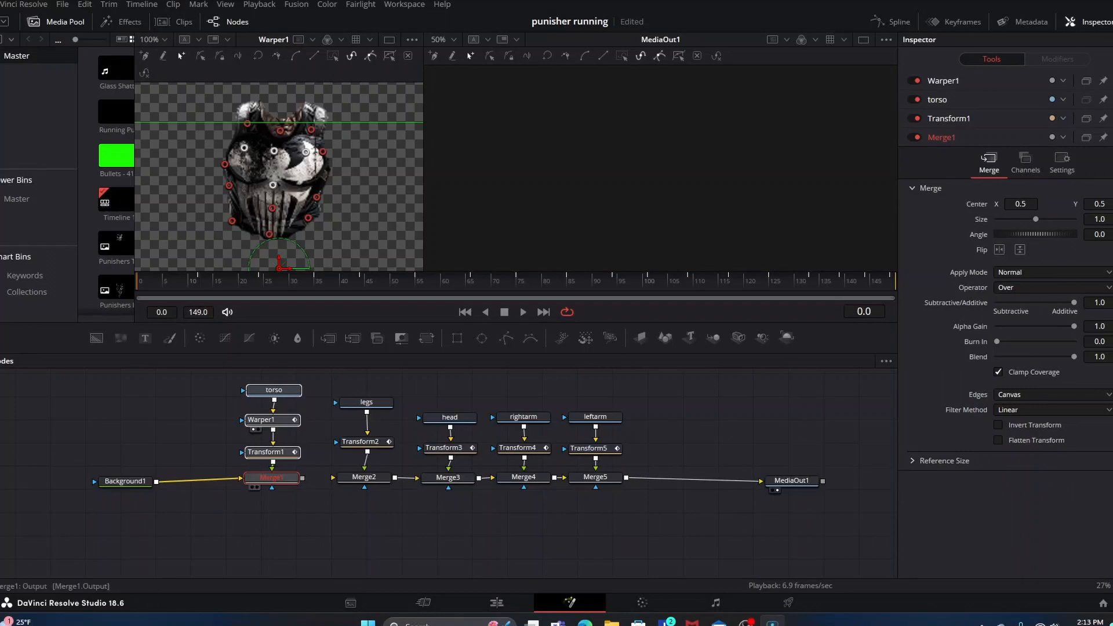
drag(303, 478, 332, 477)
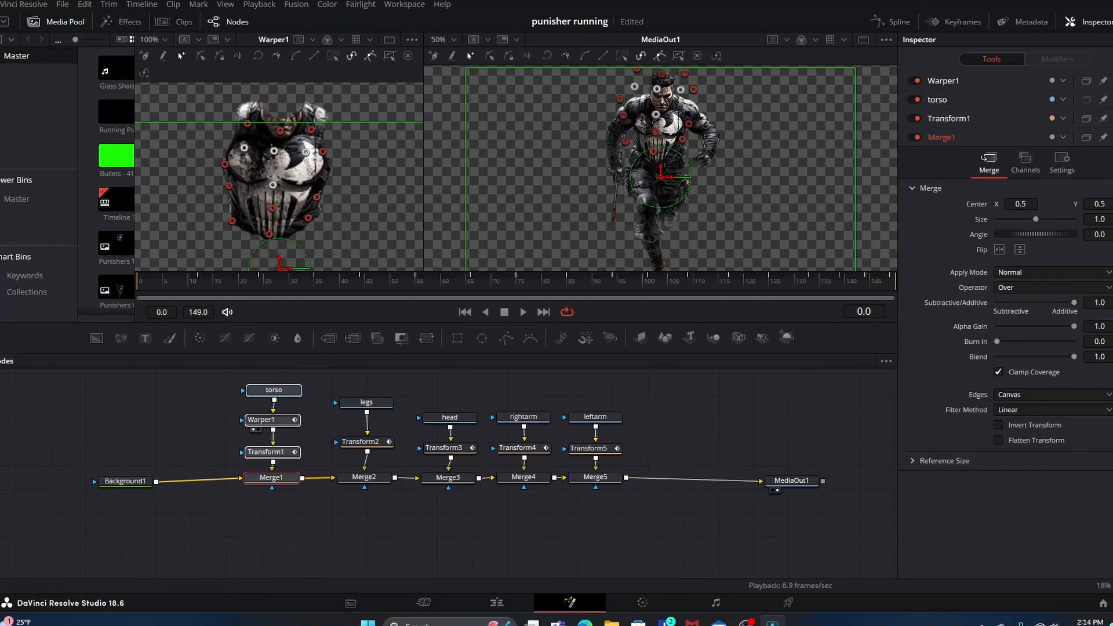
mouse_move(666, 353)
mouse_down()
mouse_move(667, 306)
mouse_move(667, 352)
mouse_up()
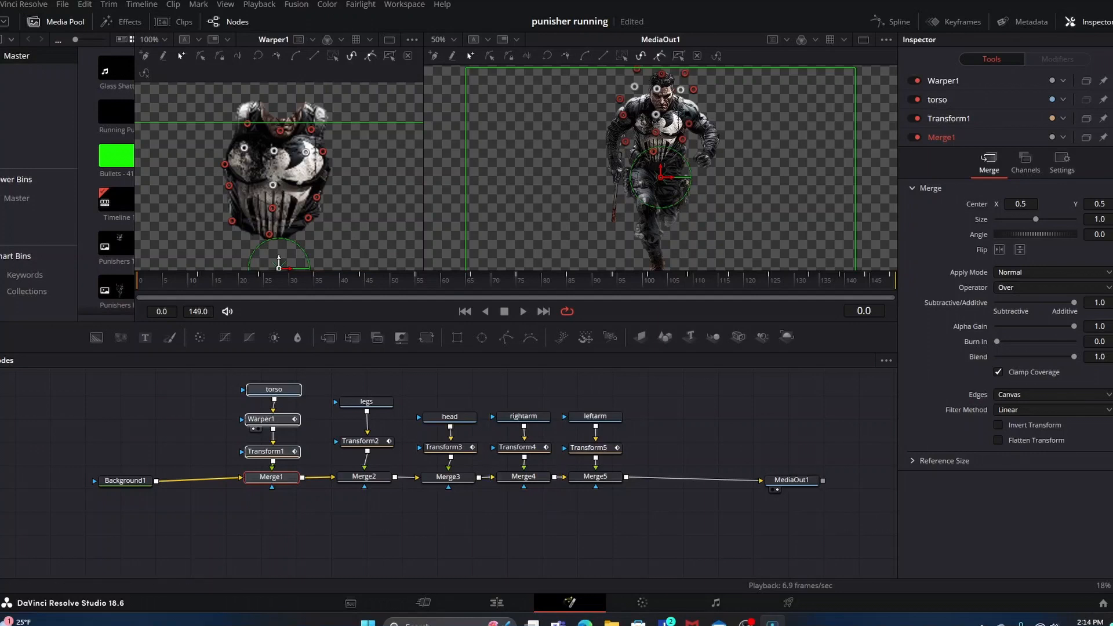
drag(449, 353, 449, 446)
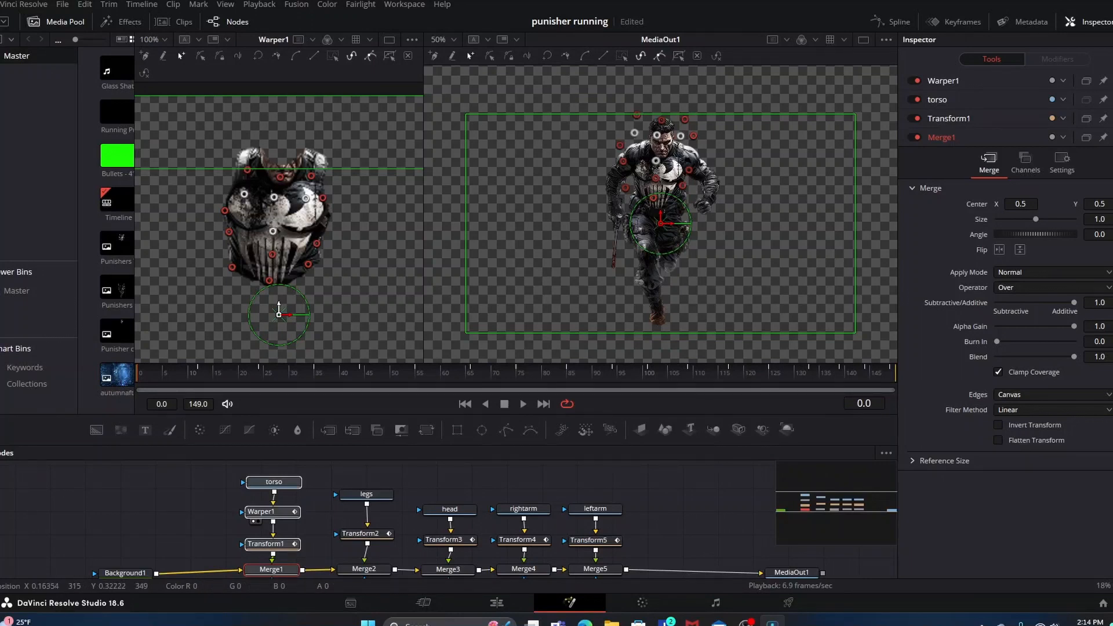
scroll(774, 545, down, 2)
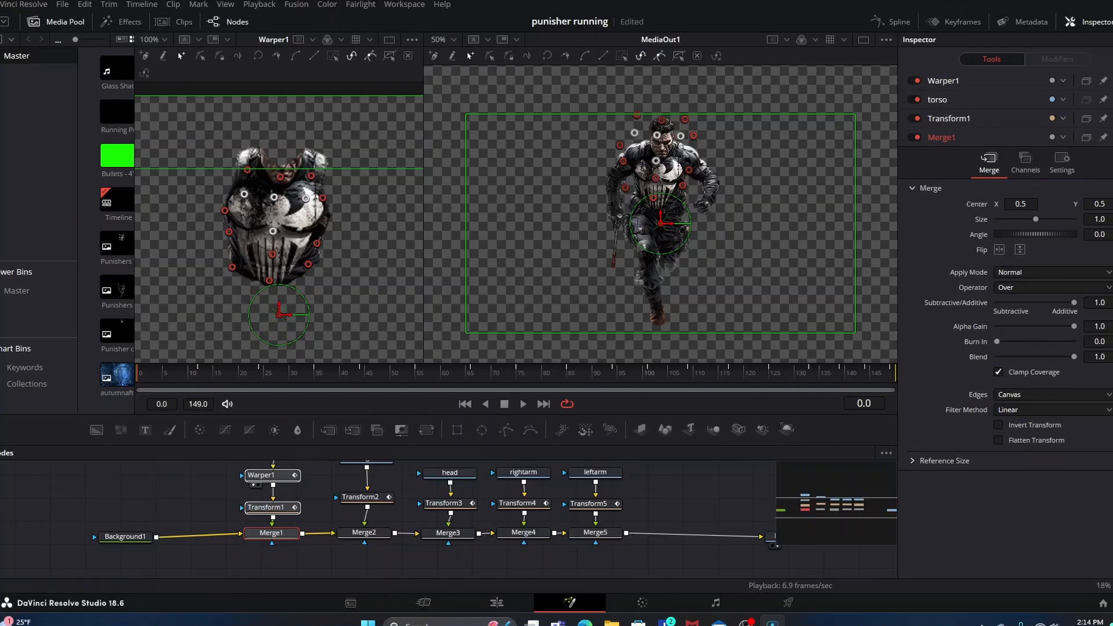
drag(516, 445, 516, 379)
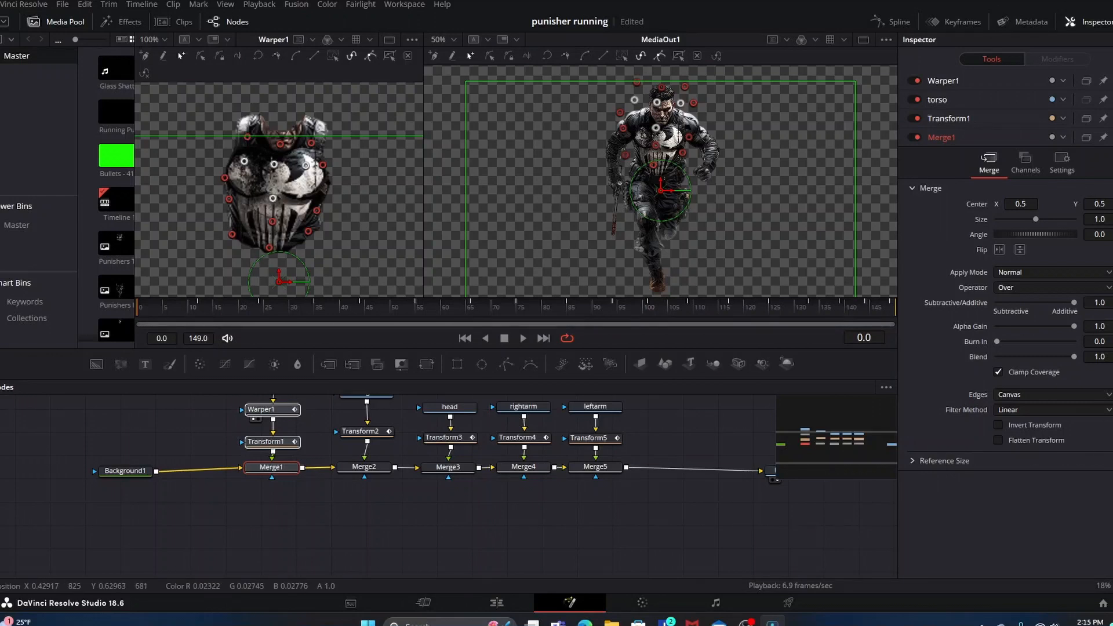
scroll(522, 464, up, 3)
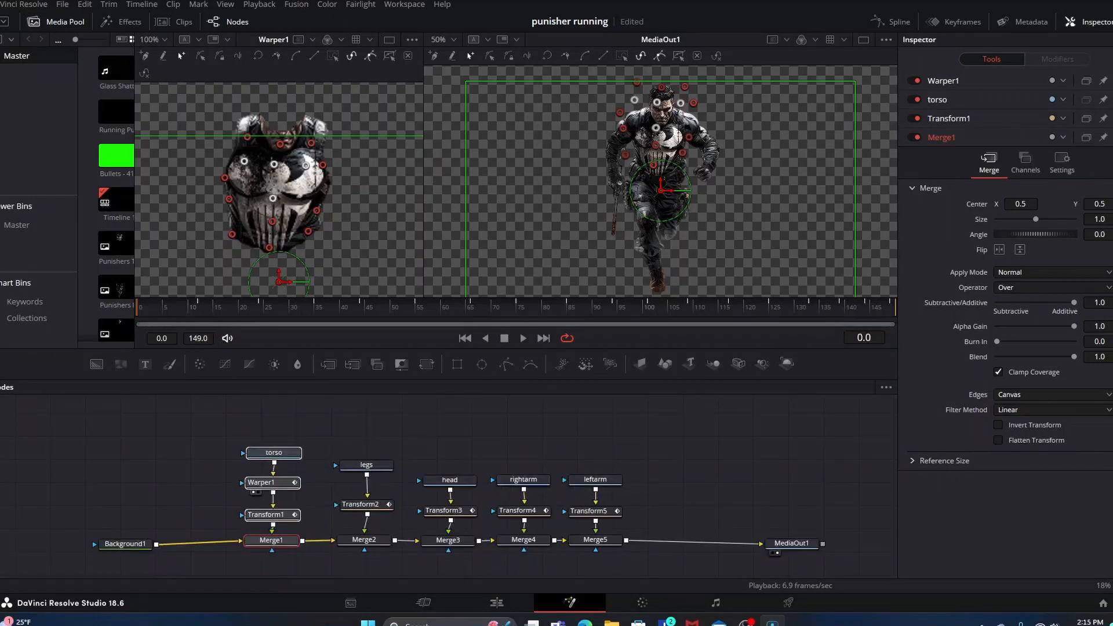
- Select the rightarm node to show its clip settings, and save the project
click(523, 480)
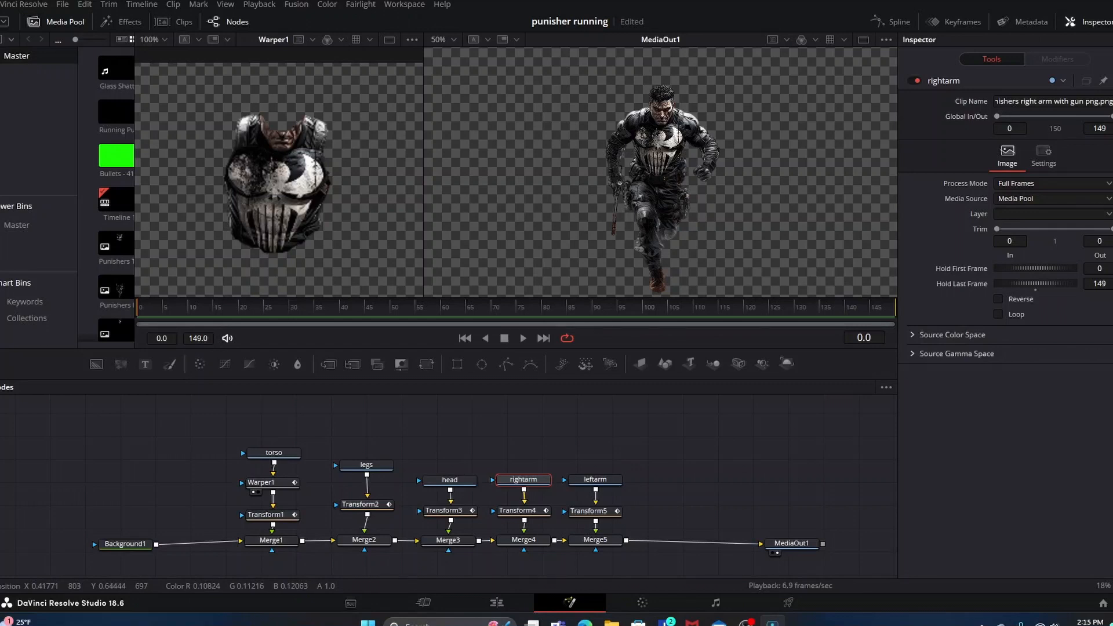
key(ctrl+s)
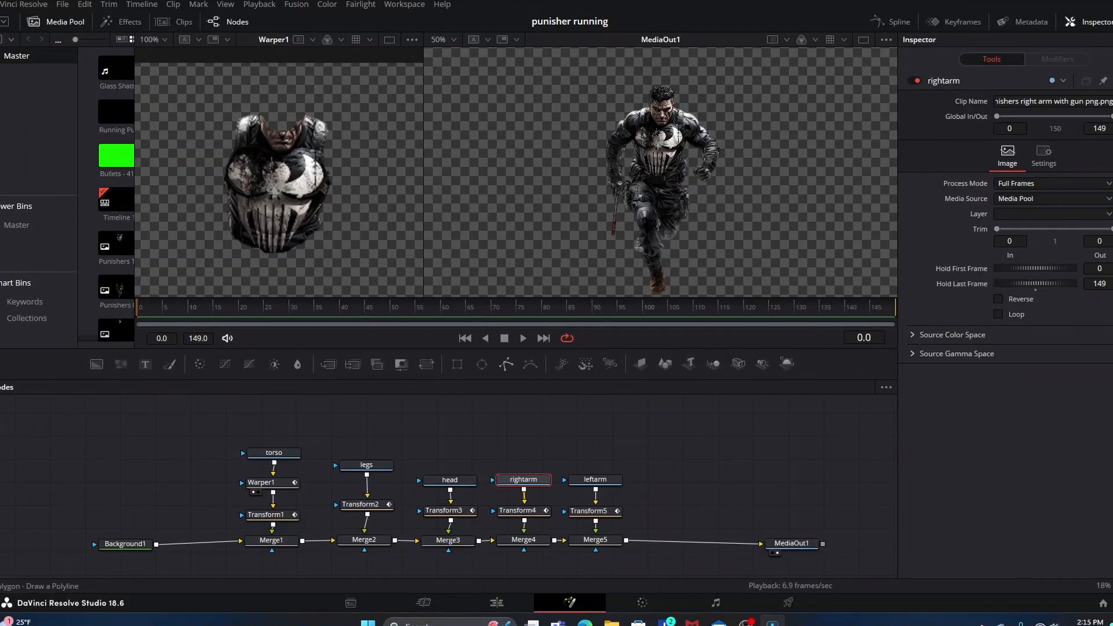
- Load the legs node into the viewer beside MediaOut1 and set its zoom to 50%
mouse_move(449, 380)
mouse_down()
mouse_move(449, 328)
mouse_move(449, 362)
mouse_up()
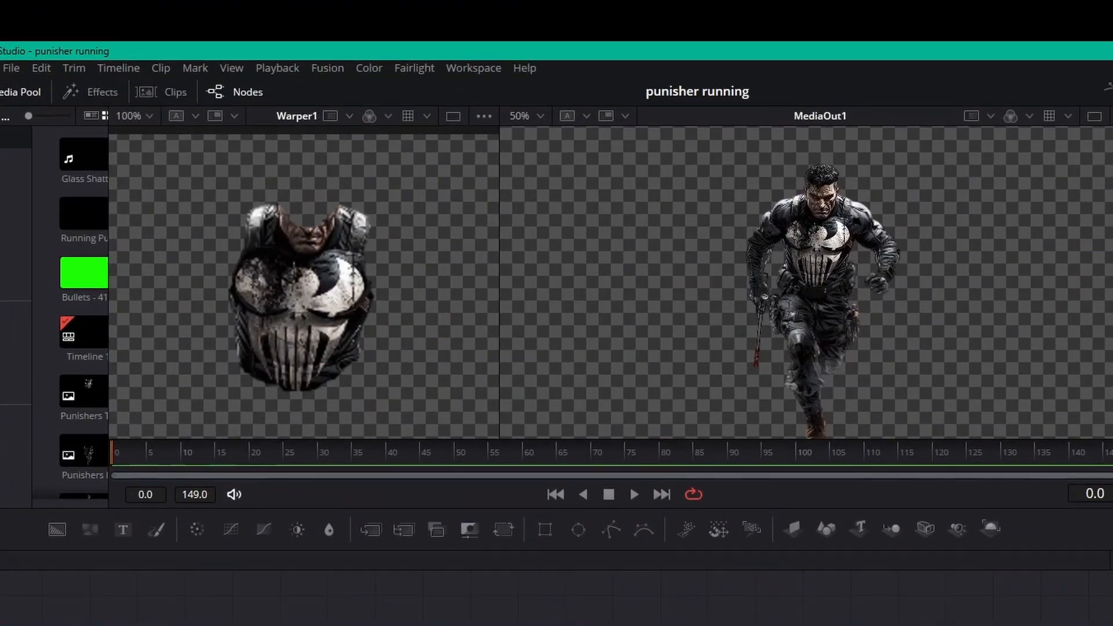
key(1)
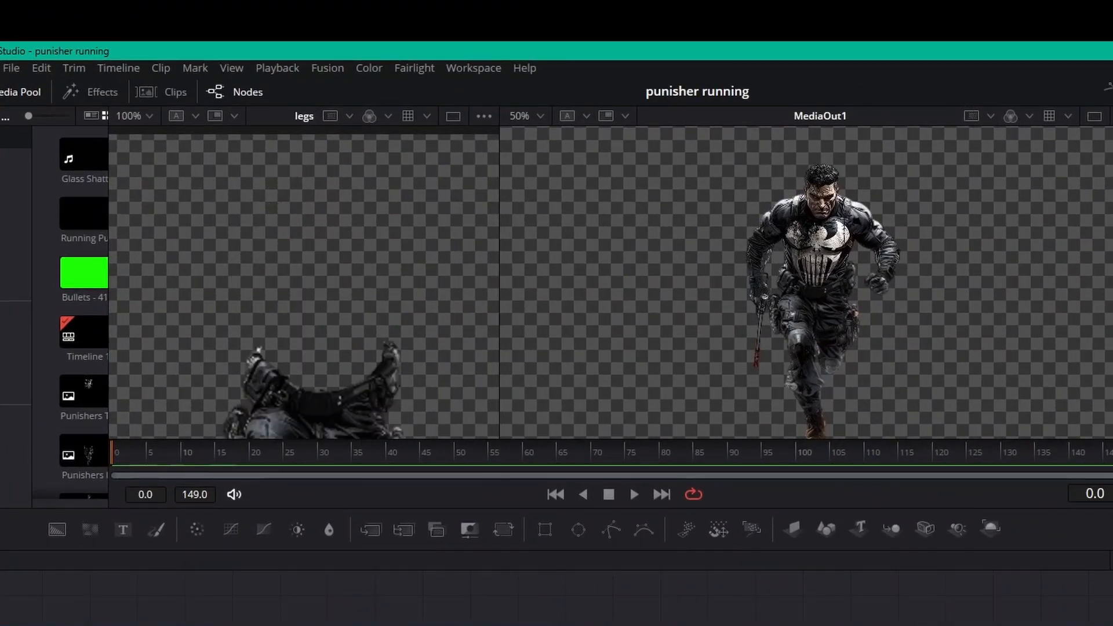
scroll(304, 283, down, 5)
scroll(304, 283, up, 1)
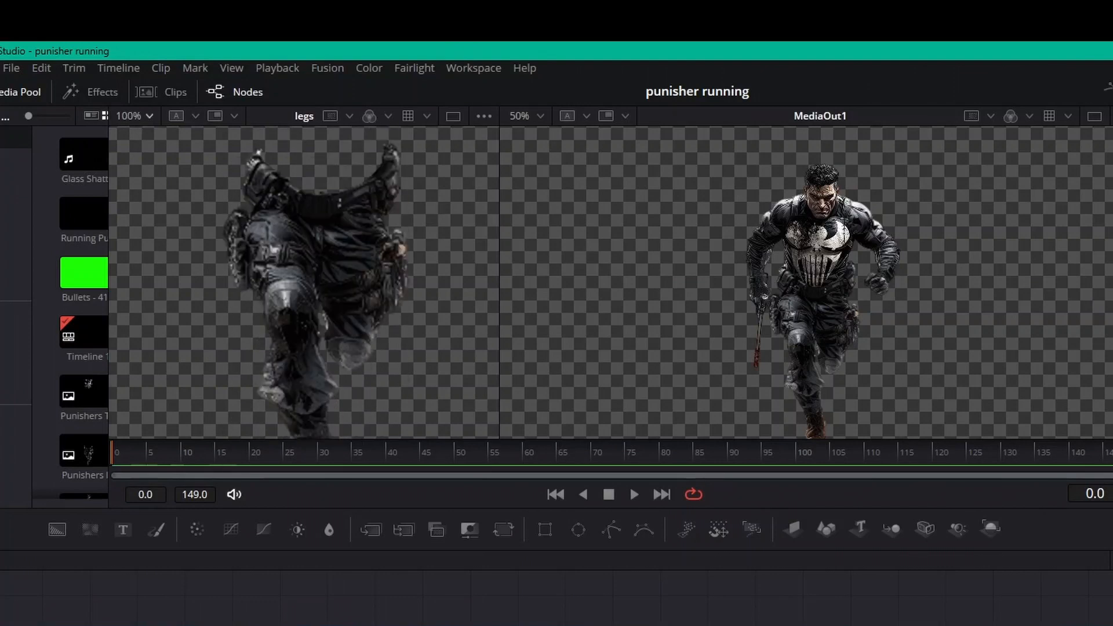
click(133, 115)
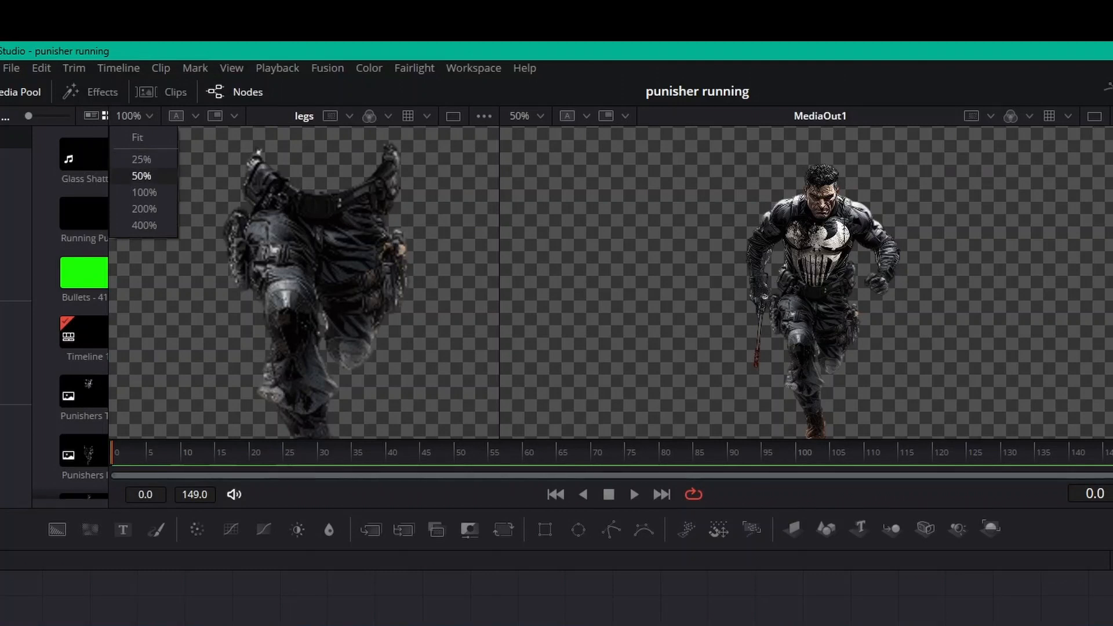
click(141, 176)
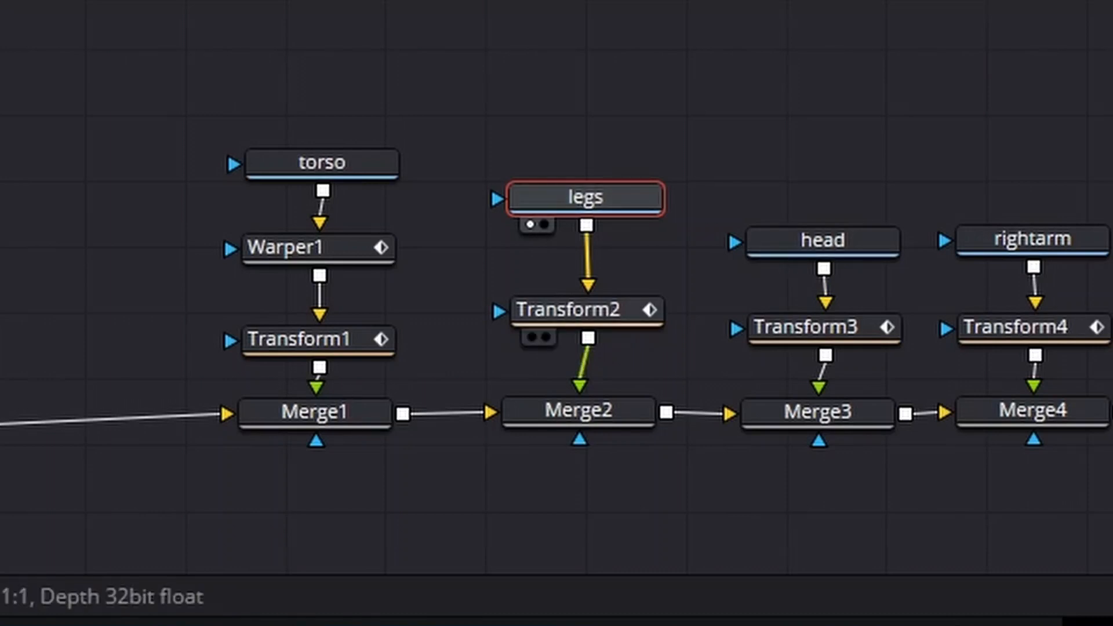
- Select Transform2 on the legs branch, enlarge the viewers and zoom the MediaOut1 view to 100%
click(587, 311)
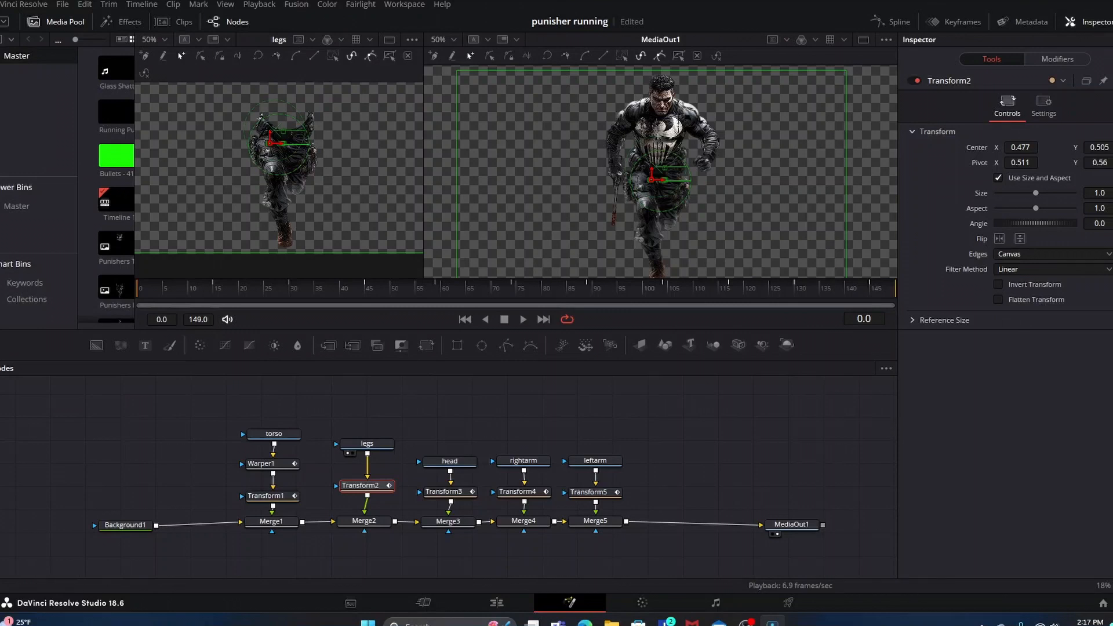
drag(448, 330, 449, 468)
click(438, 38)
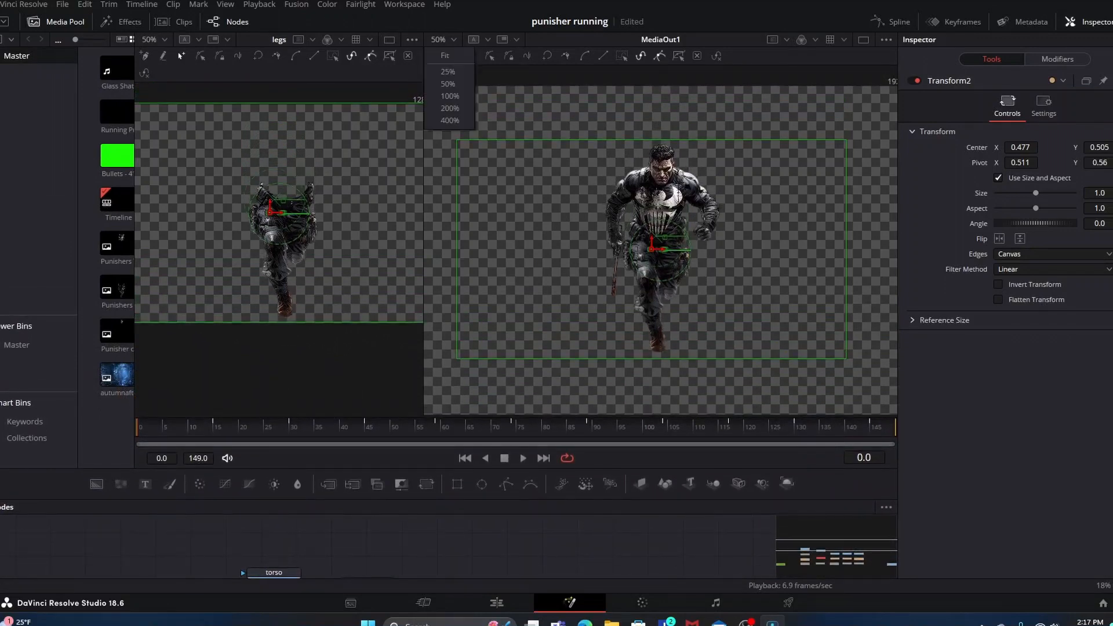
click(450, 95)
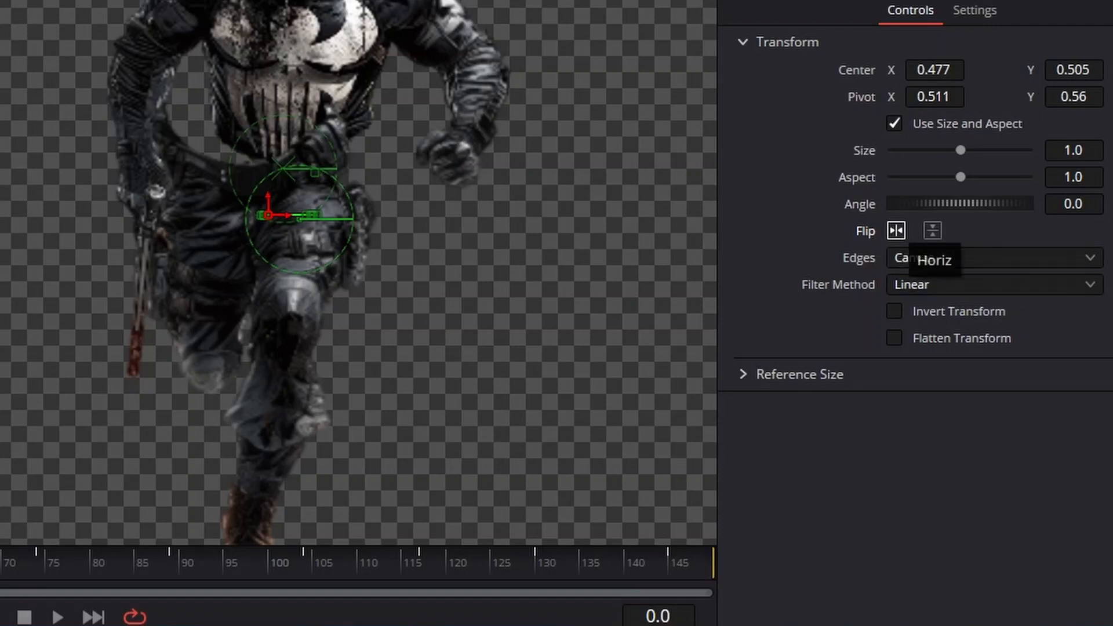
- Toggle the horizontal flip of the legs in Transform2 on and off repeatedly to alternate the running stance
click(897, 230)
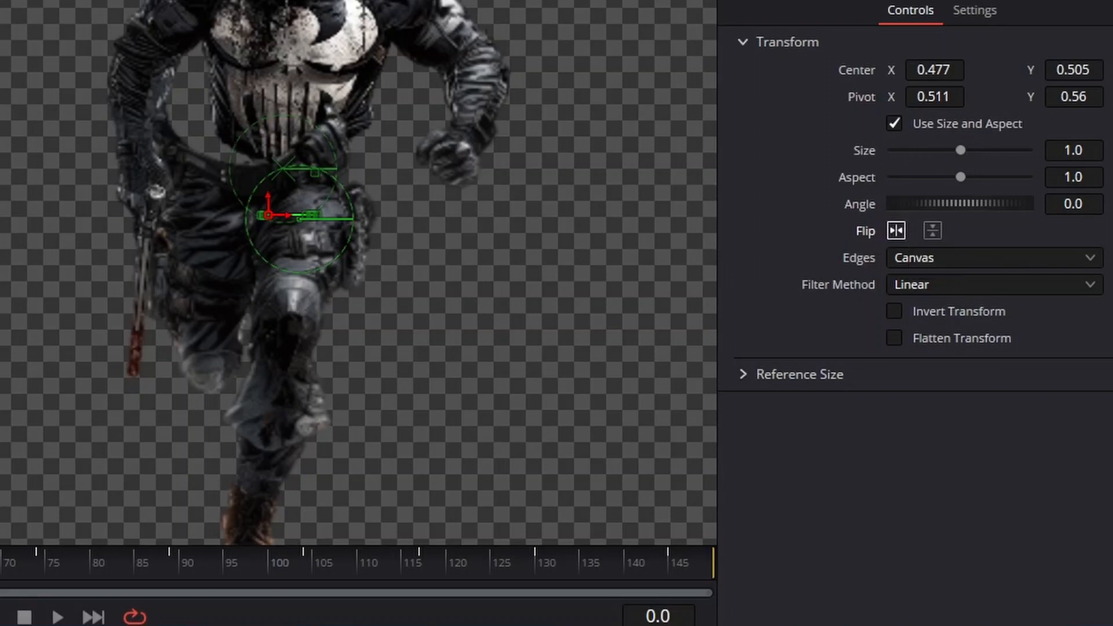
click(897, 231)
click(896, 230)
click(896, 230)
click(896, 231)
click(896, 230)
click(896, 230)
click(896, 230)
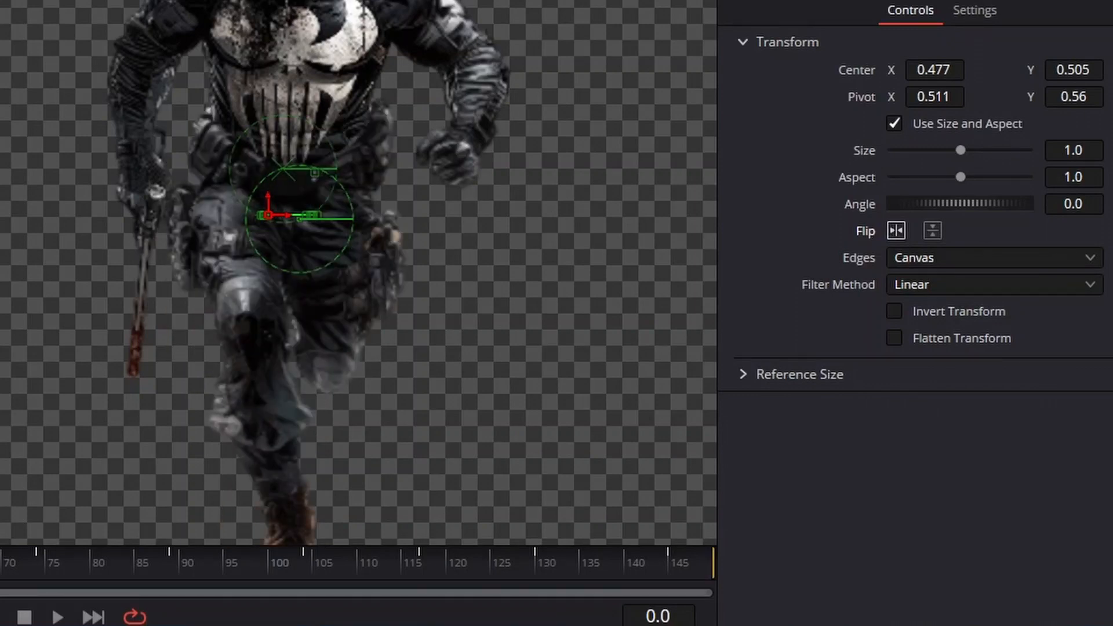
click(897, 230)
click(896, 230)
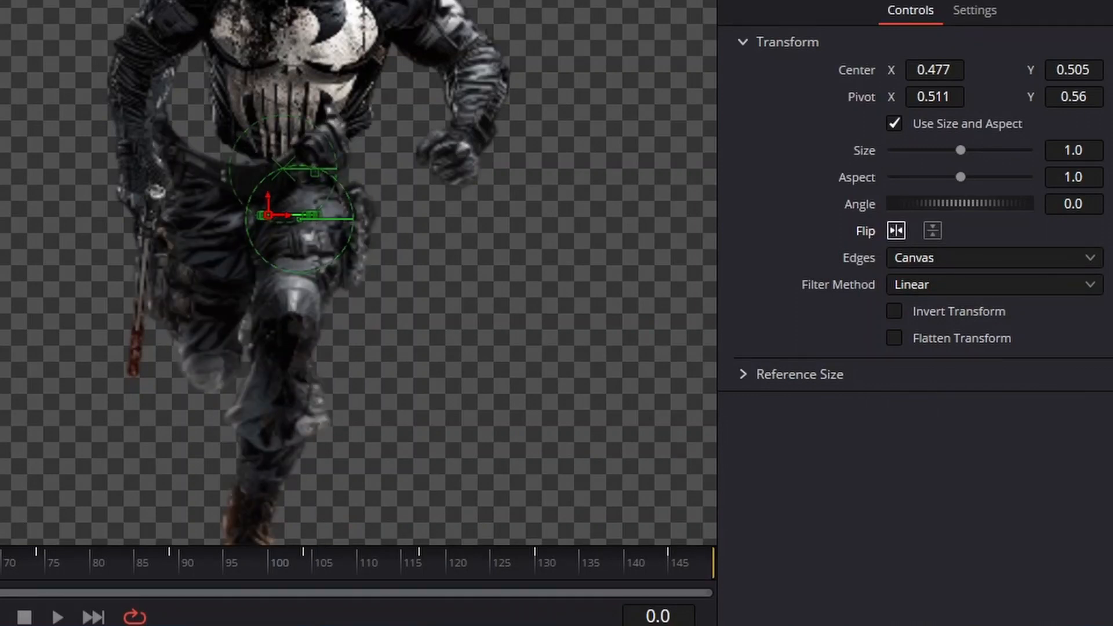
click(896, 231)
click(896, 231)
click(897, 231)
click(896, 230)
click(897, 230)
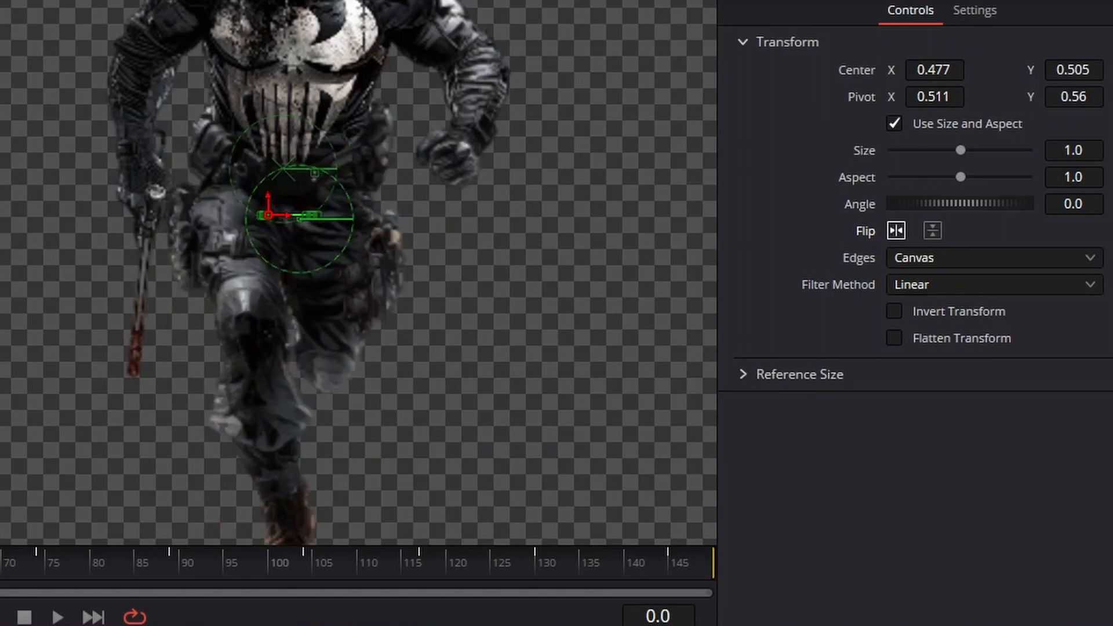
click(897, 230)
click(896, 230)
click(897, 230)
click(896, 231)
click(896, 230)
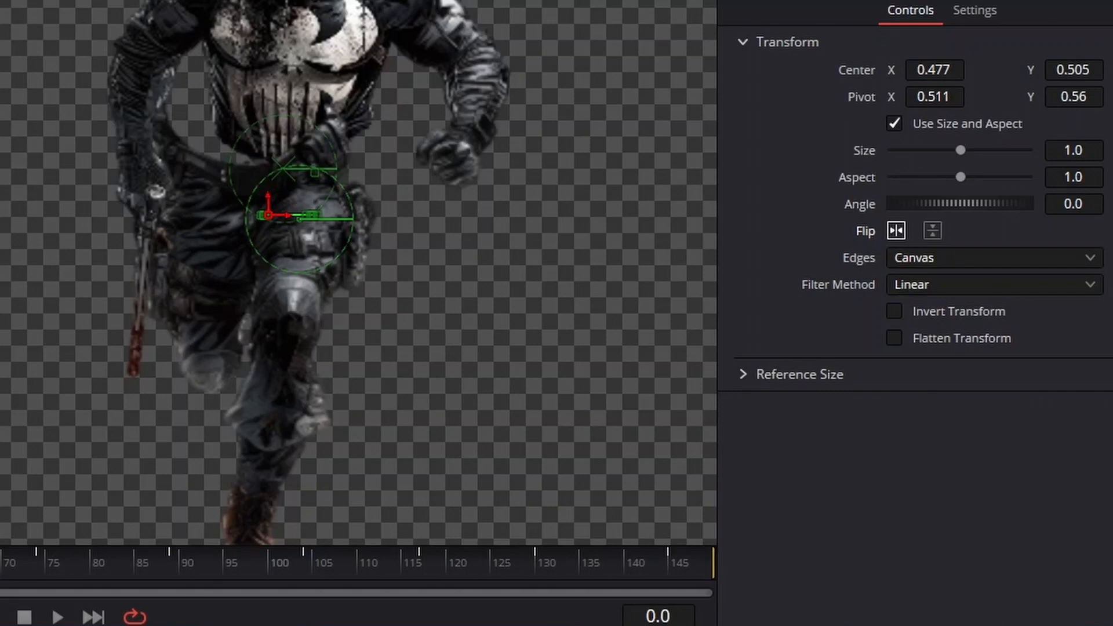
click(896, 230)
right_click(896, 230)
key(Escape)
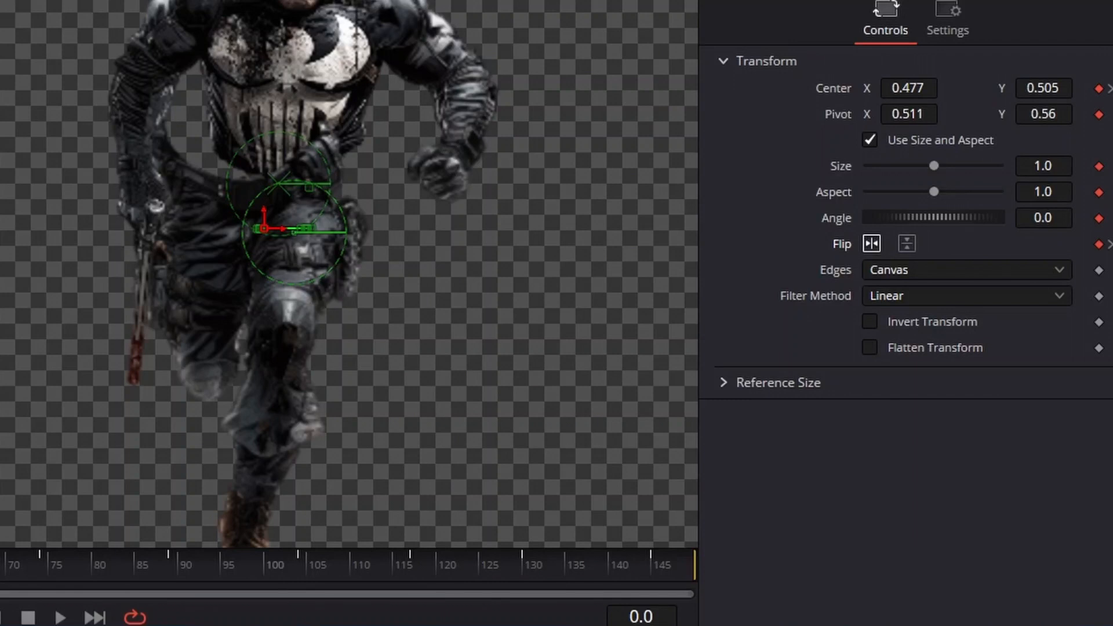
- Set the Center X of Transform2 to 0.51 and toggle the horizontal flip to compare leg alignment, leaving the flip off
drag(908, 88, 947, 89)
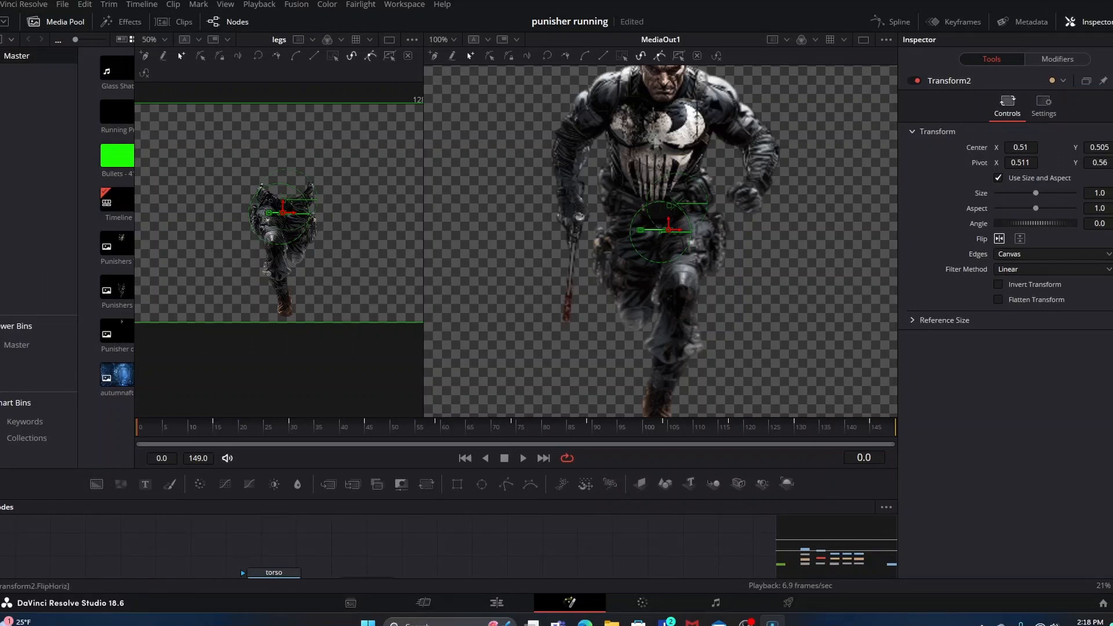
click(999, 239)
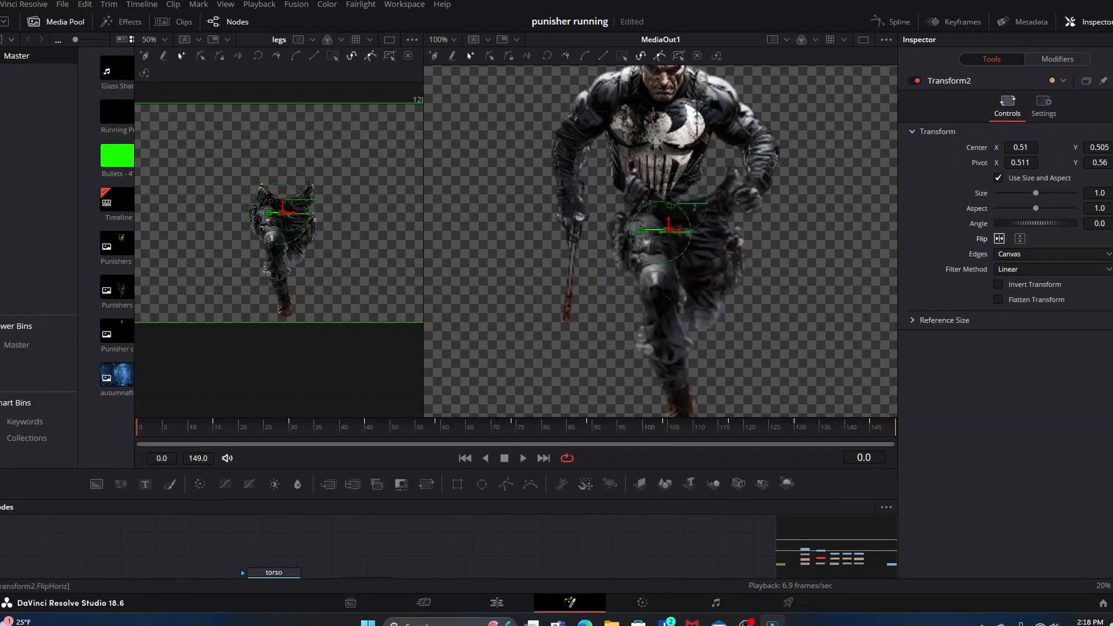
click(999, 238)
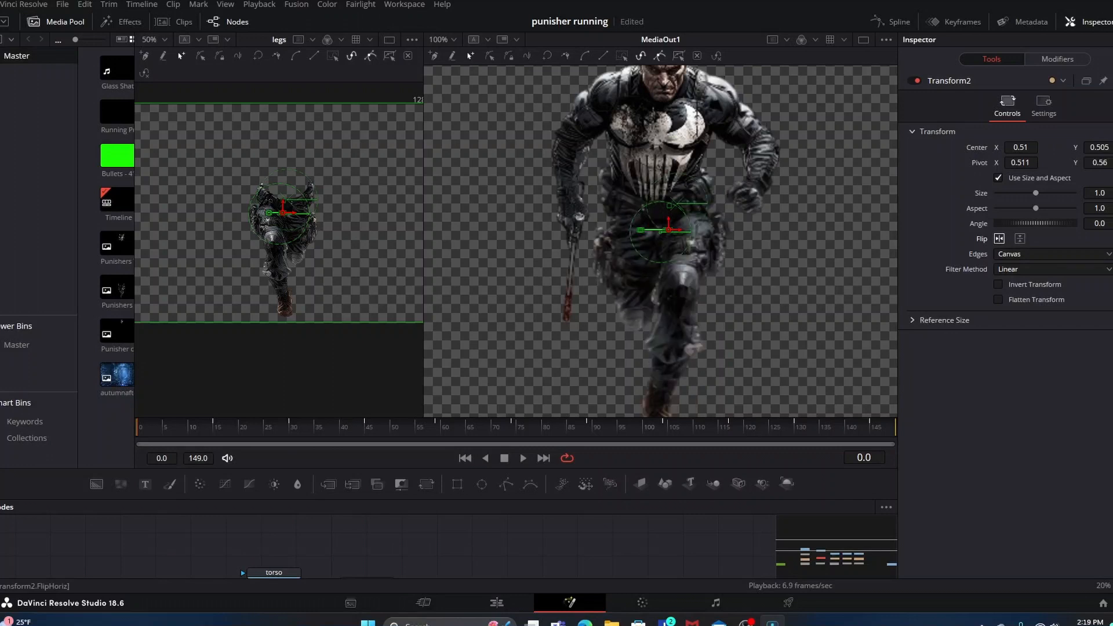
click(999, 238)
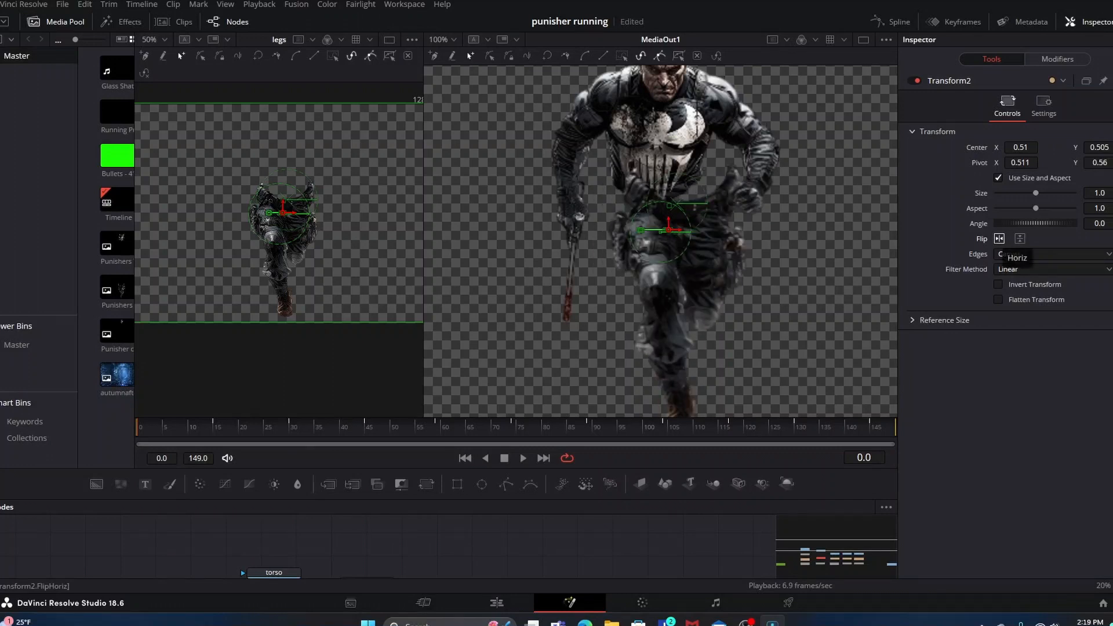
click(999, 238)
click(999, 239)
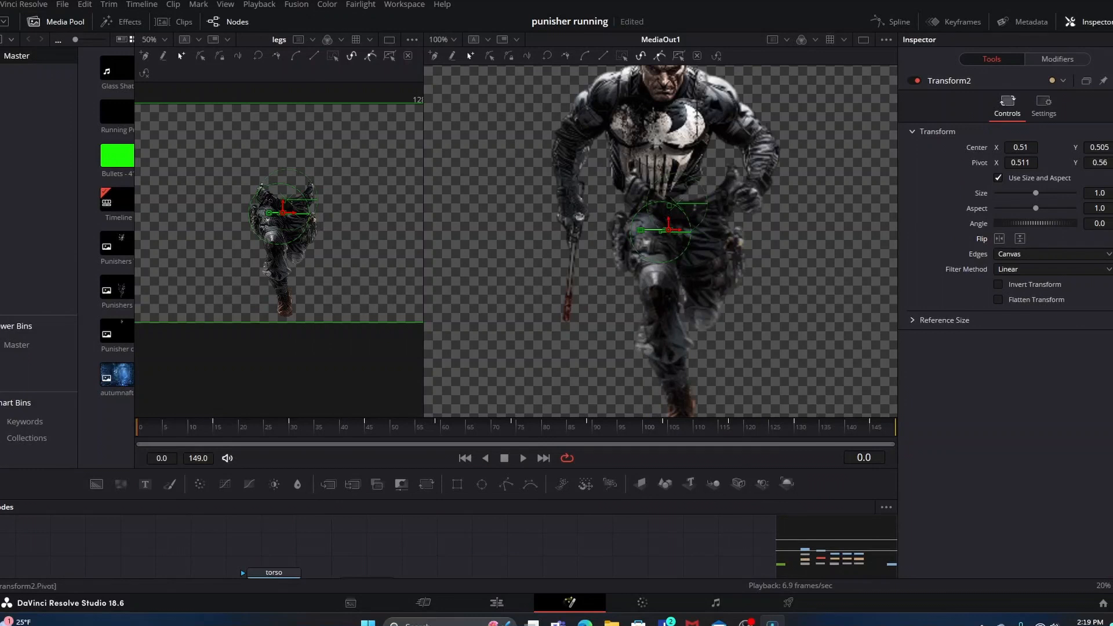
click(999, 239)
click(999, 239)
click(999, 238)
click(999, 238)
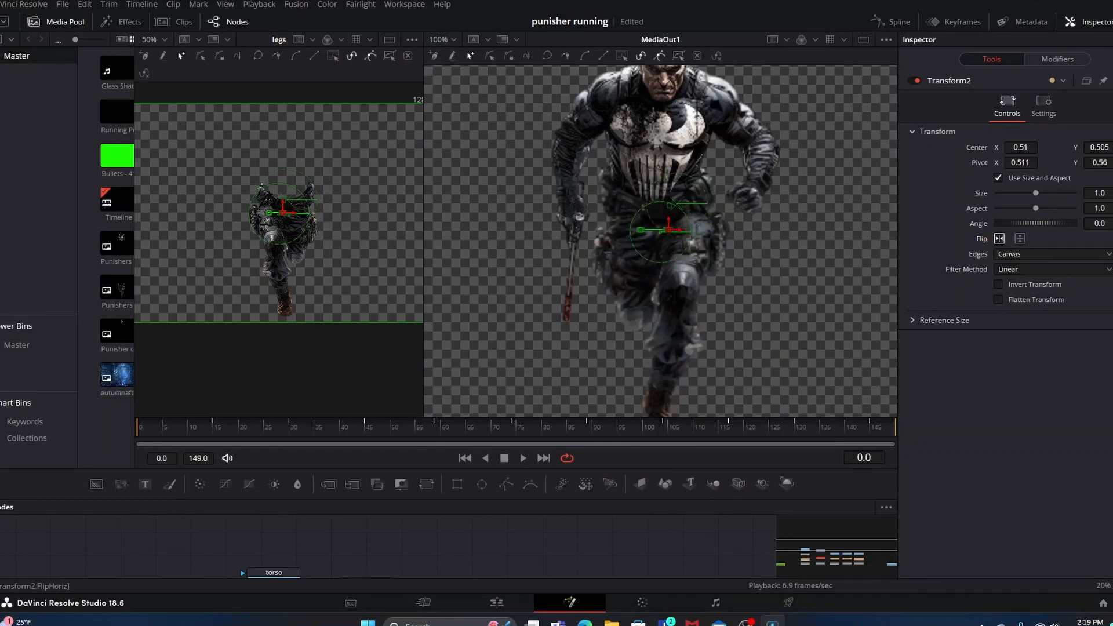
click(999, 238)
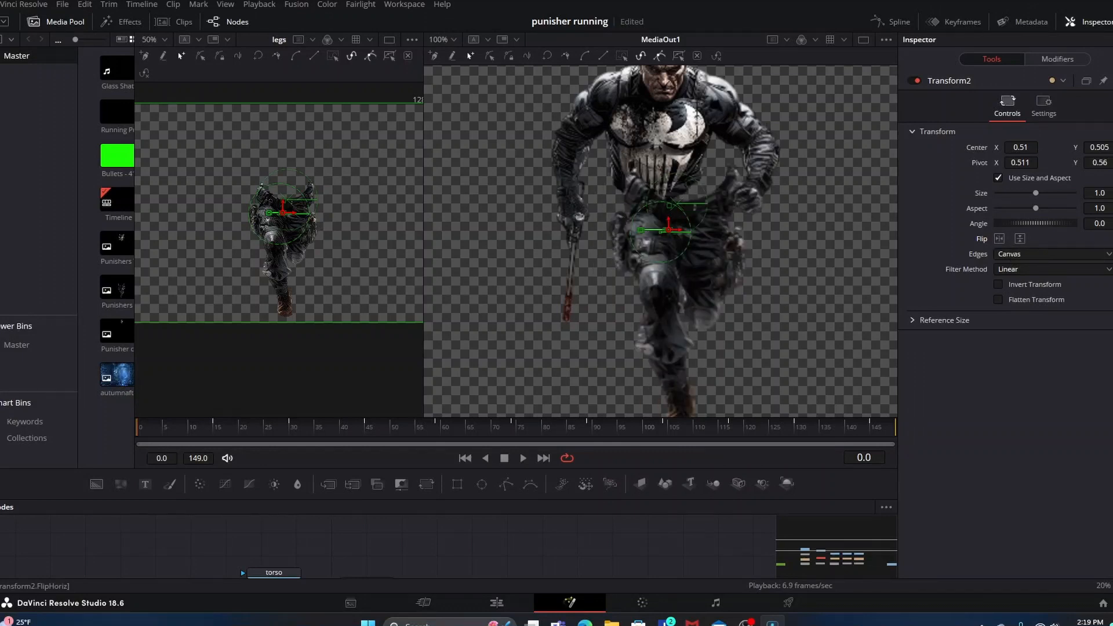
- Save the project and flip the legs horizontally in Transform2
click(999, 238)
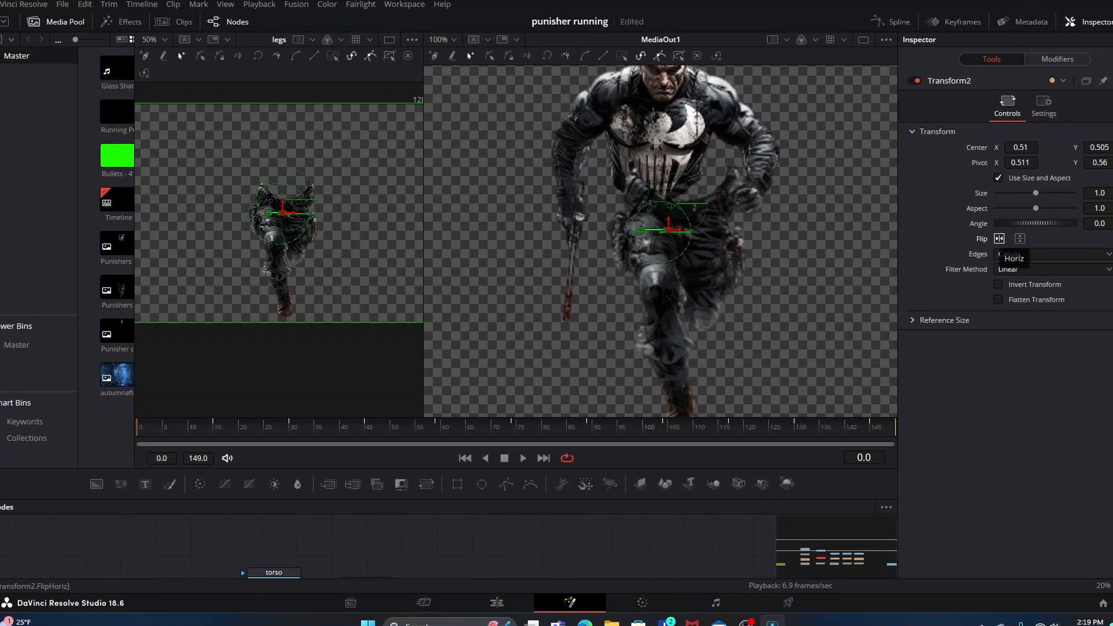
key(ctrl+s)
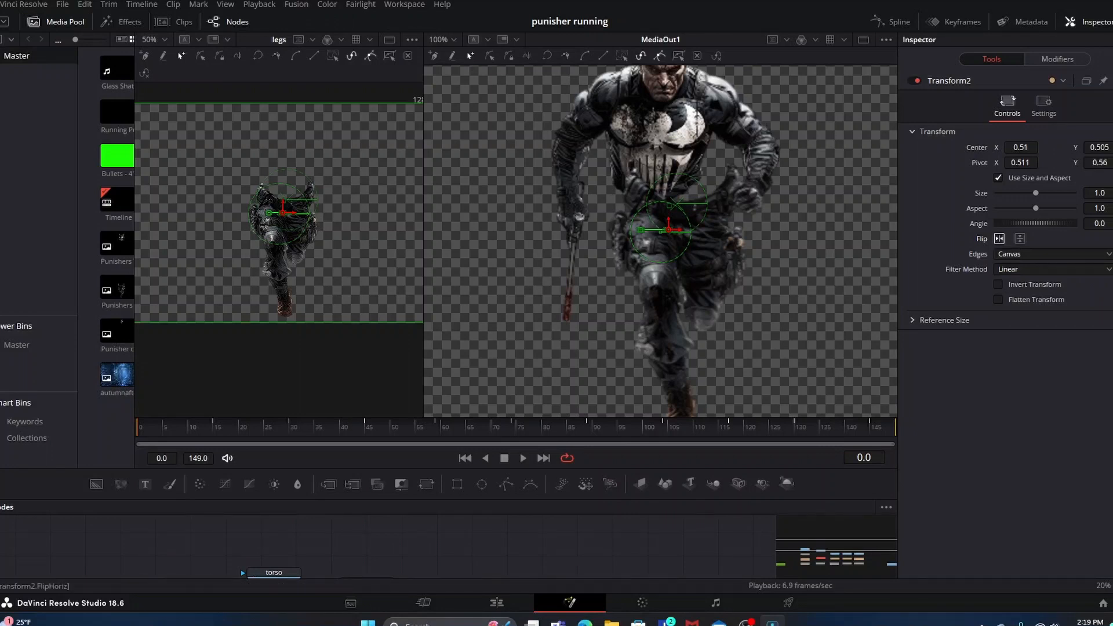
click(999, 238)
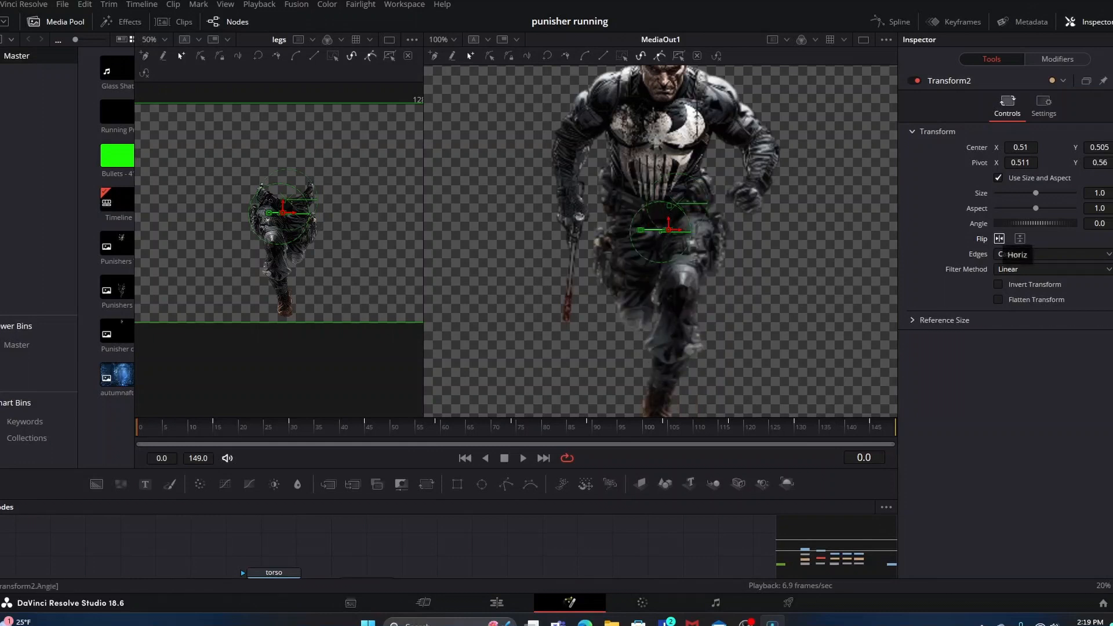
- Enlarge the node graph to show all body-part branches and bring the Punisher's head and torso into view in MediaOut1
drag(661, 468, 661, 302)
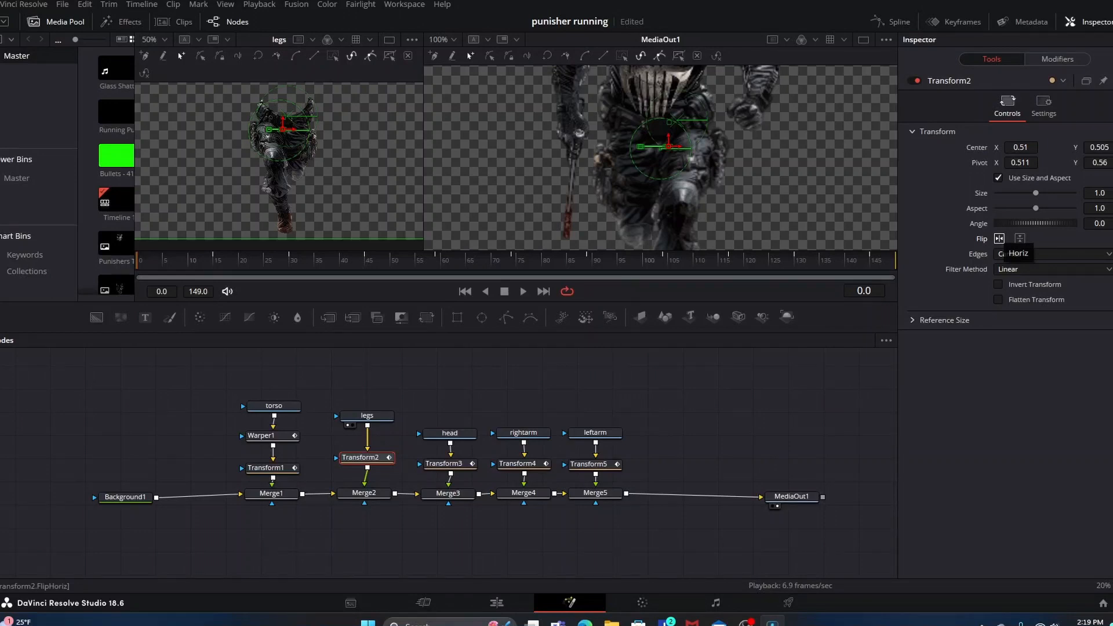
scroll(678, 181, up, 1)
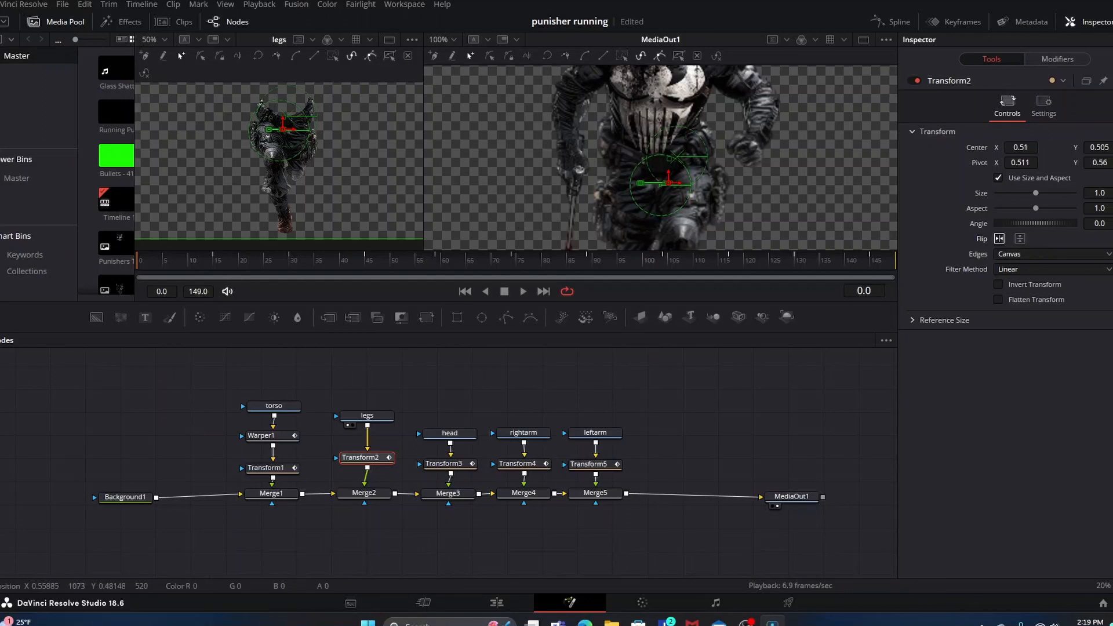
scroll(666, 157, up, 2)
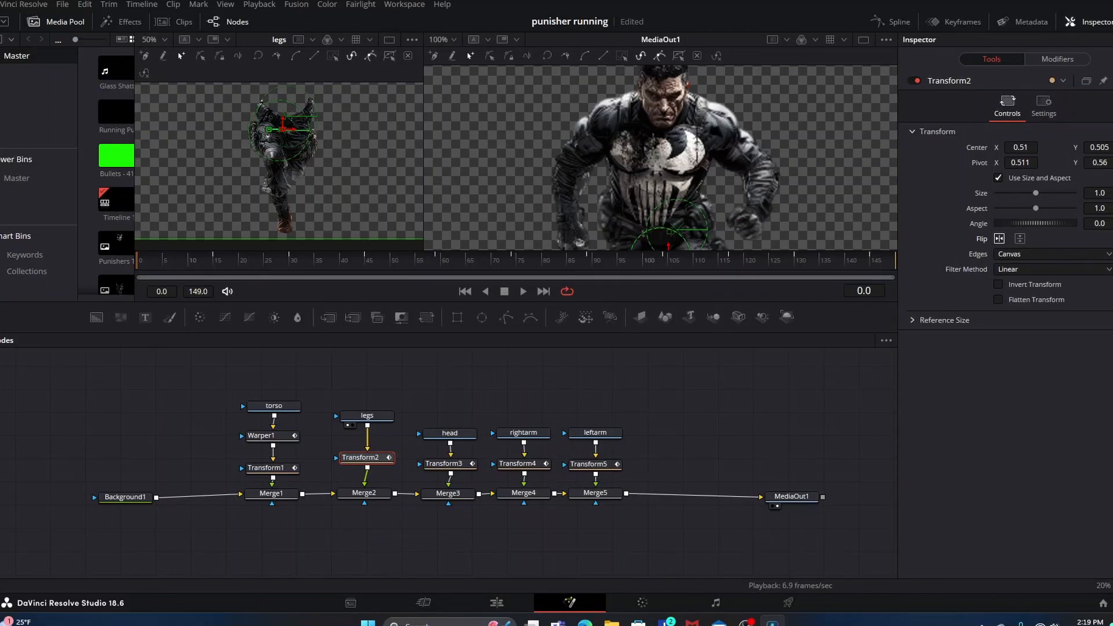
drag(661, 302, 661, 282)
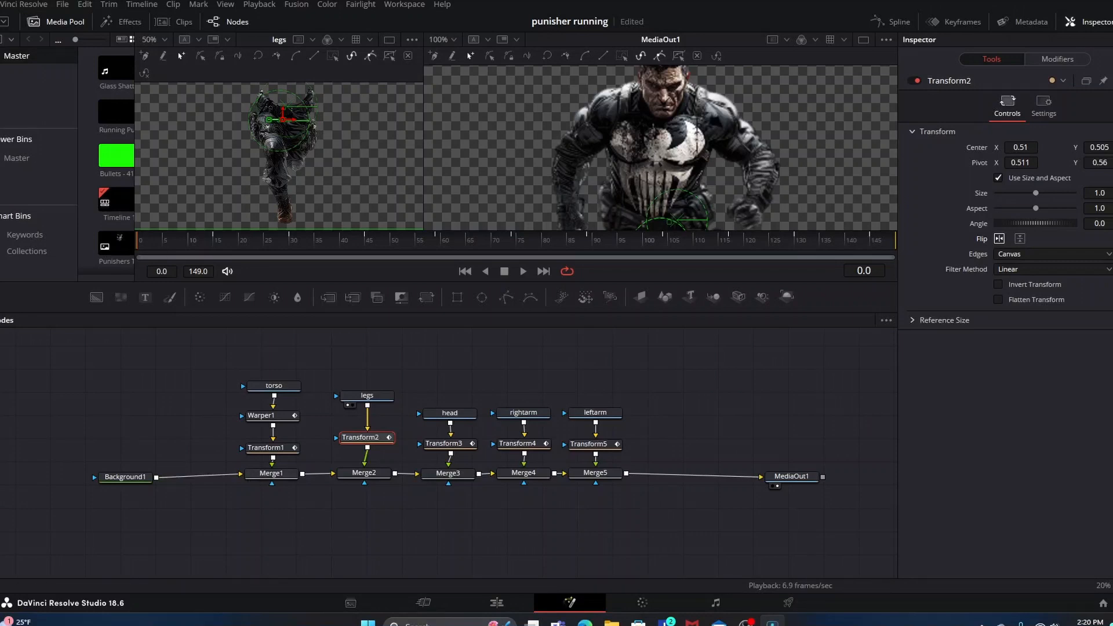
- Open the Deliver page and set the video export format to QuickTime
drag(449, 313, 448, 341)
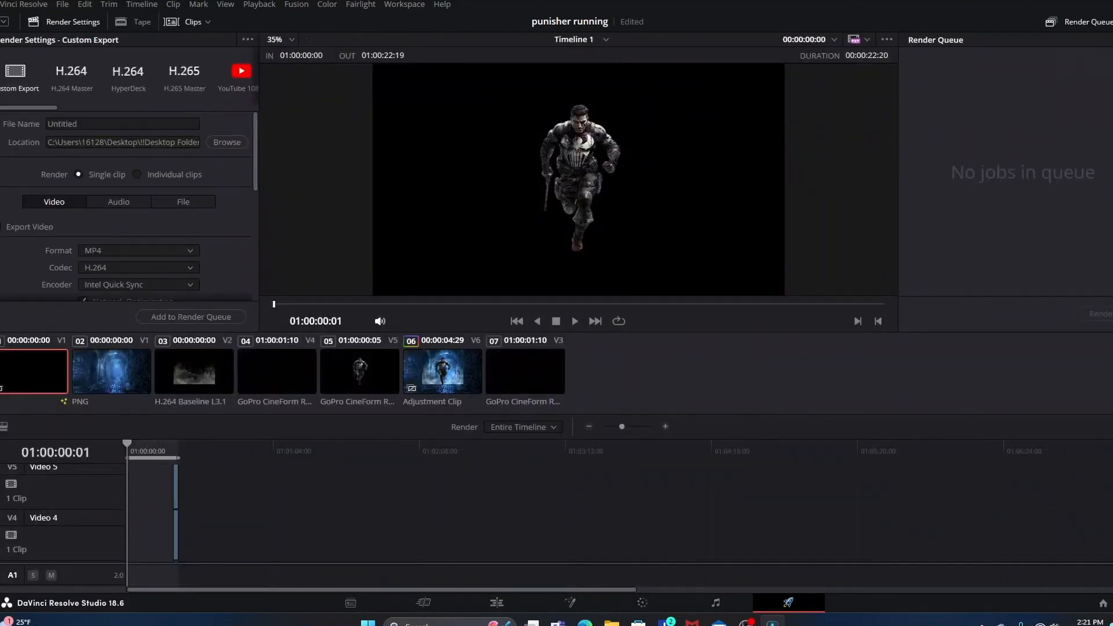
scroll(125, 206, down, 1)
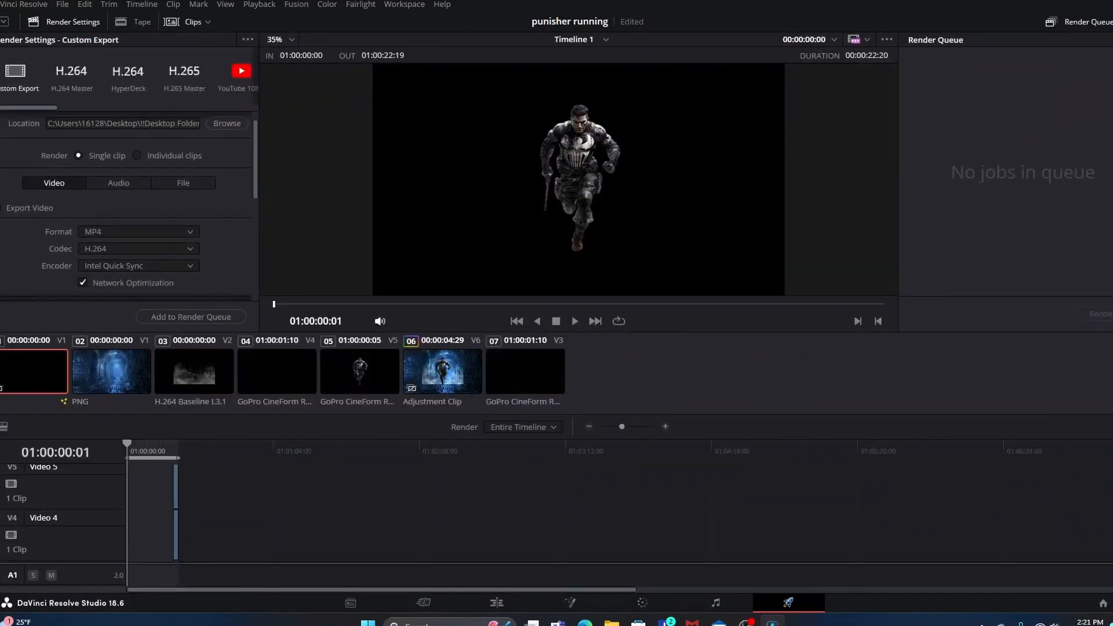
click(139, 232)
scroll(139, 289, down, 2)
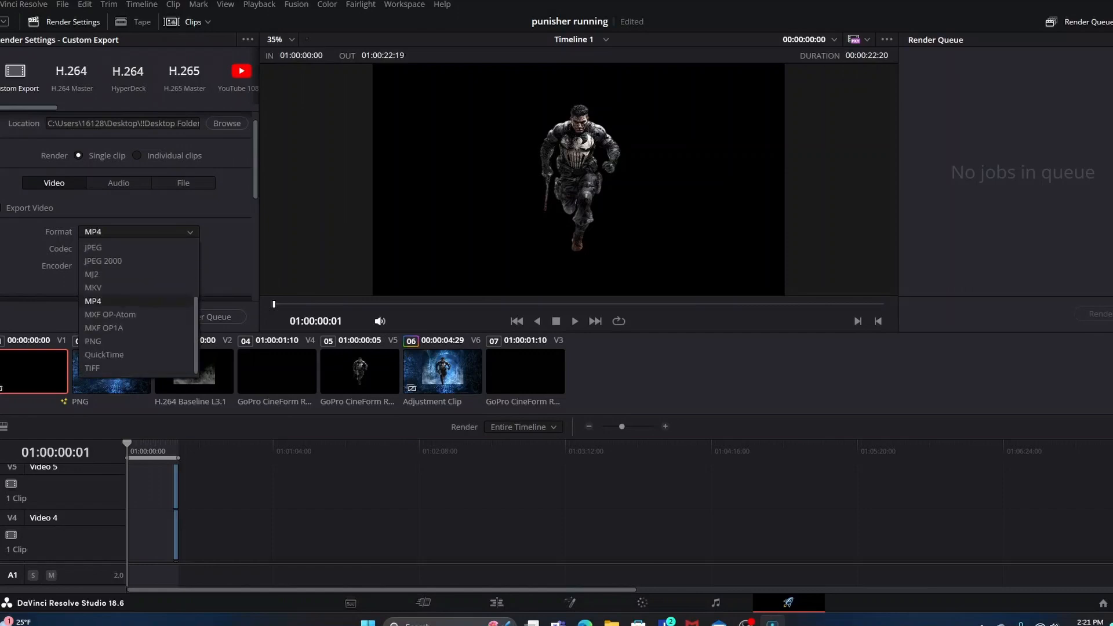
click(105, 354)
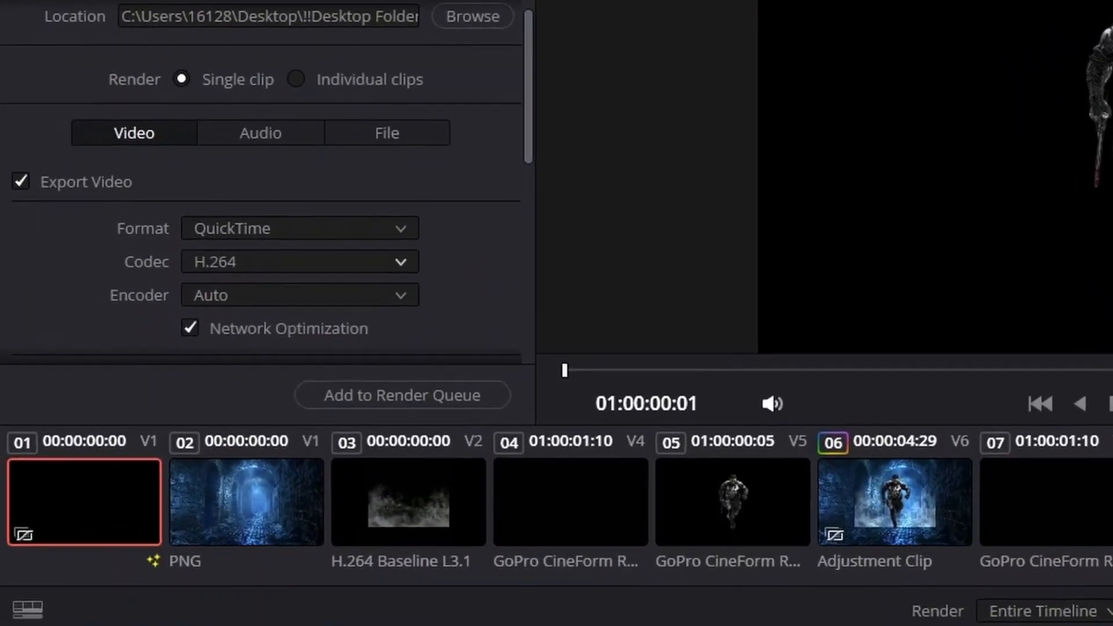
- Set the export codec to GoPro CineForm and its type to RGB 16-bit
click(139, 248)
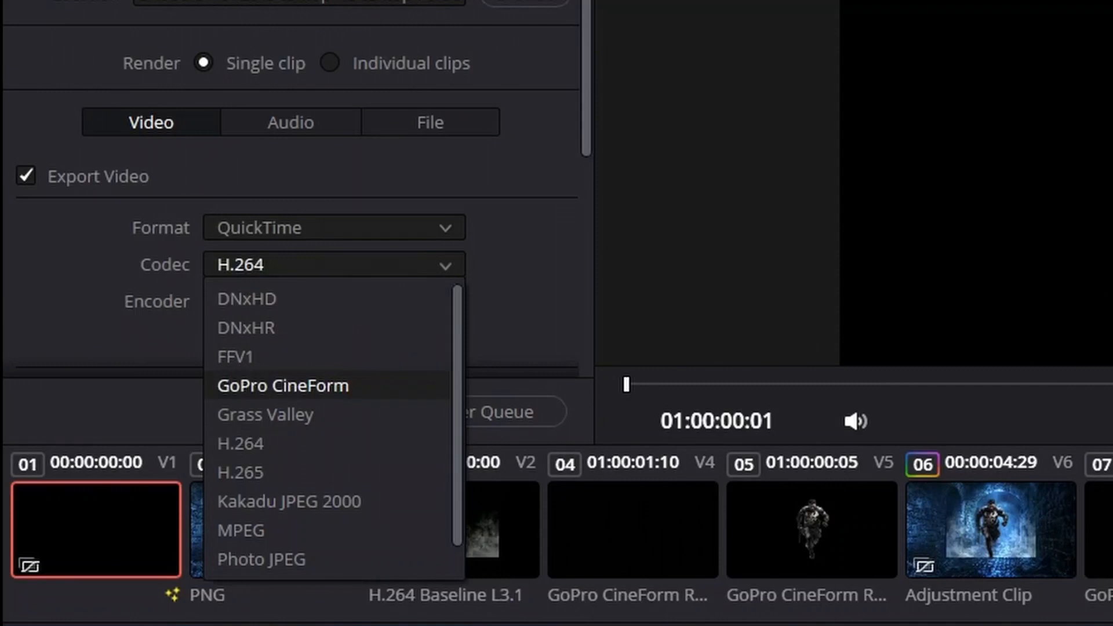
click(283, 386)
click(445, 302)
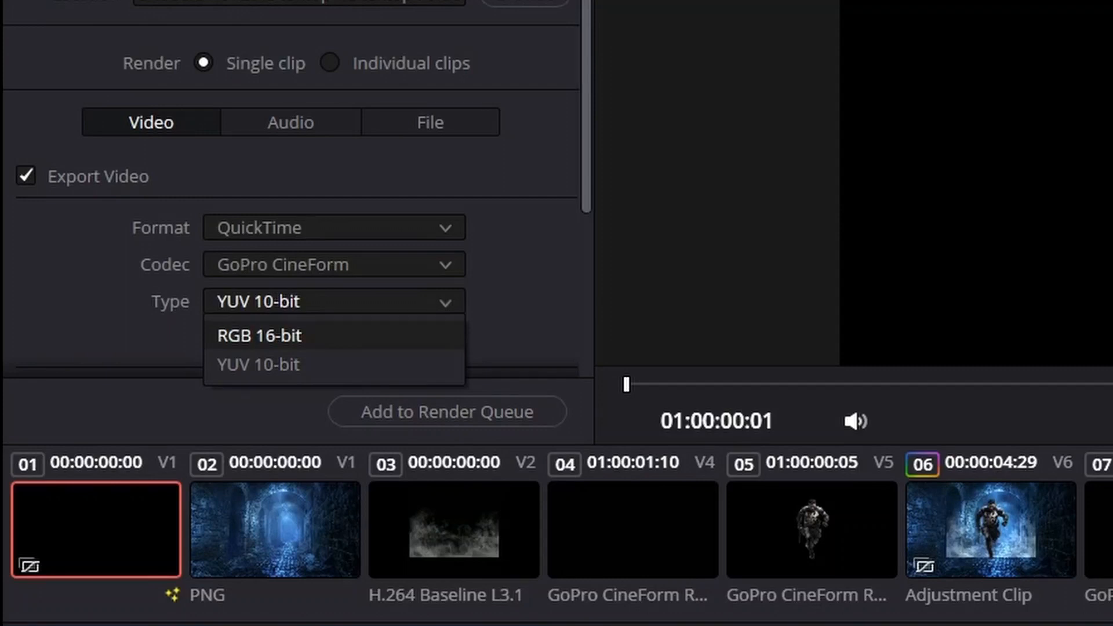
click(334, 337)
- Enable Export Alpha for the render and review the remaining video export settings
scroll(297, 188, down, 5)
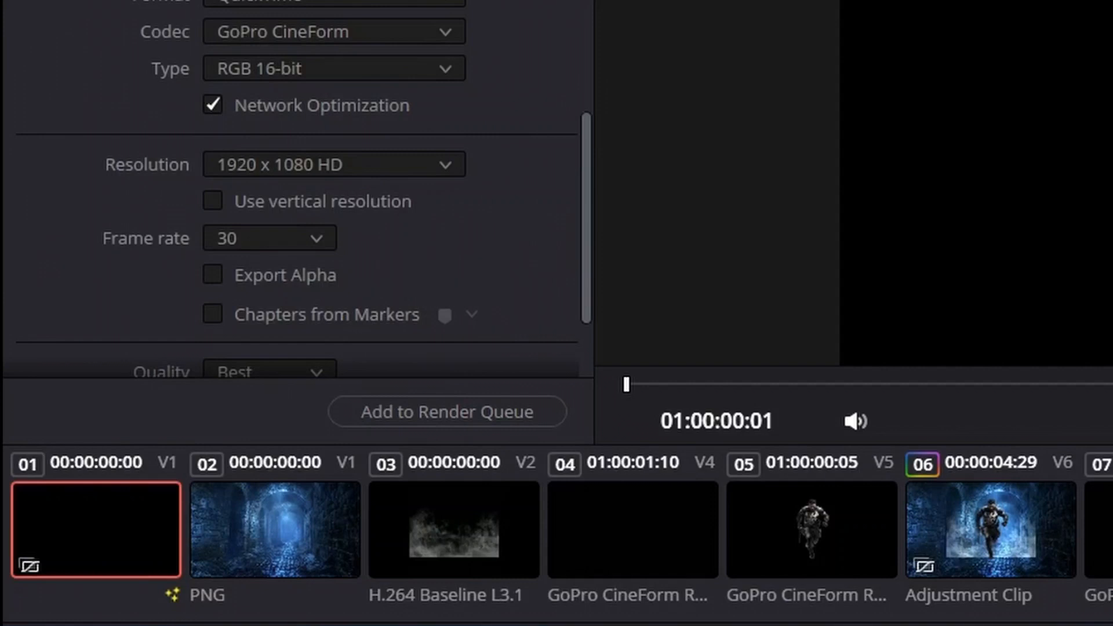
click(213, 275)
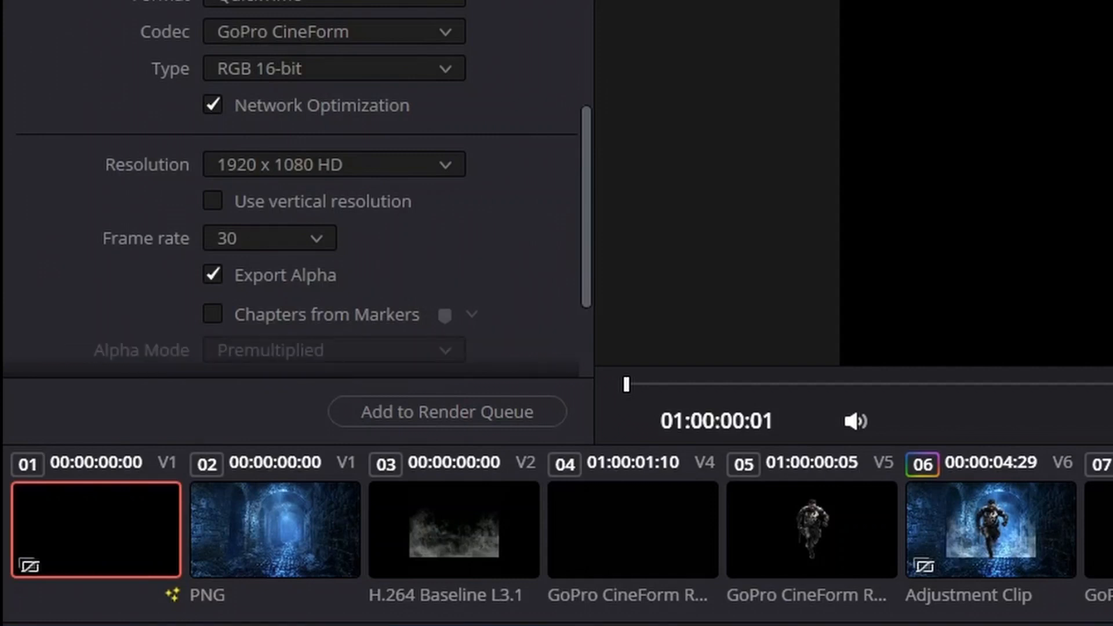
scroll(296, 188, down, 3)
scroll(297, 188, up, 9)
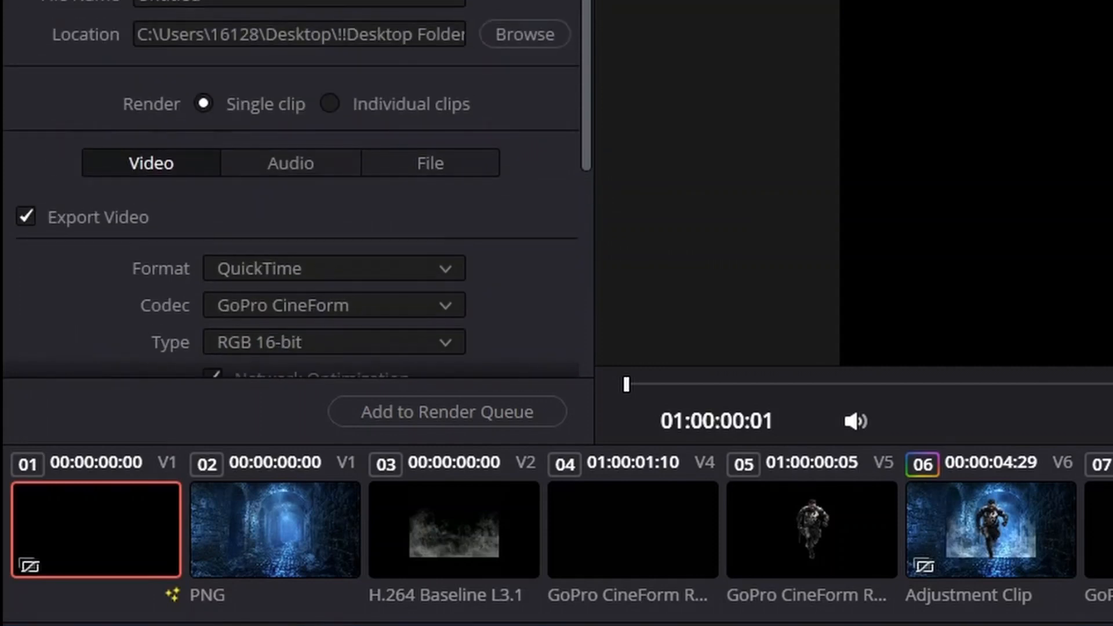